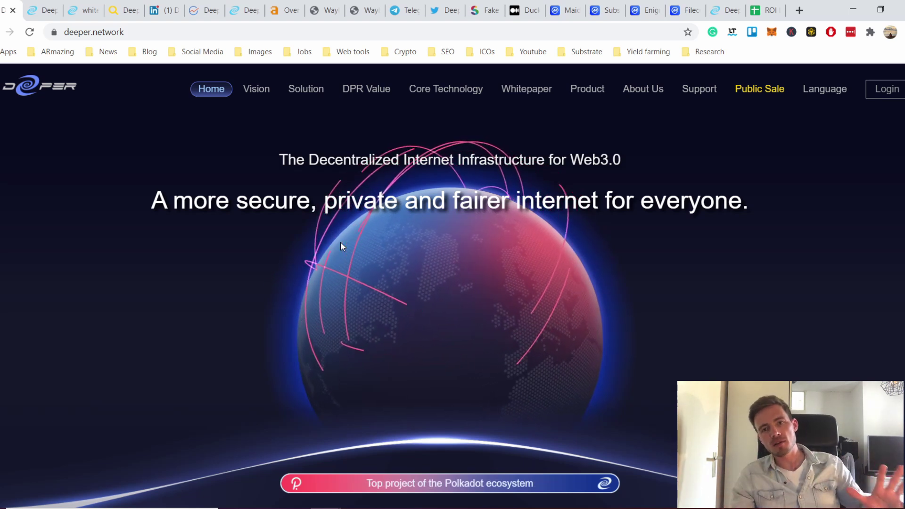
Scroll the deeper.network page past Vision and the DPN Solution to the Deeper Connect Product section
scroll(398, 213, "down", 1)
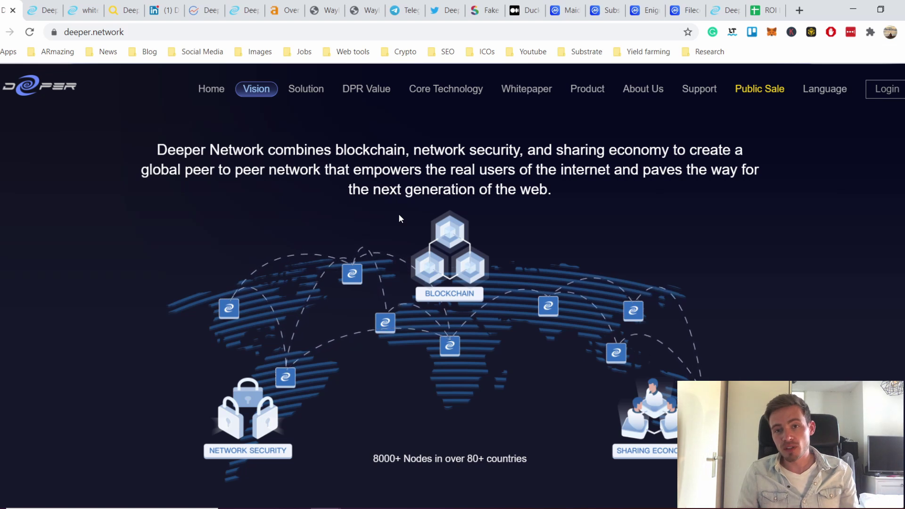
scroll(399, 218, "down", 2)
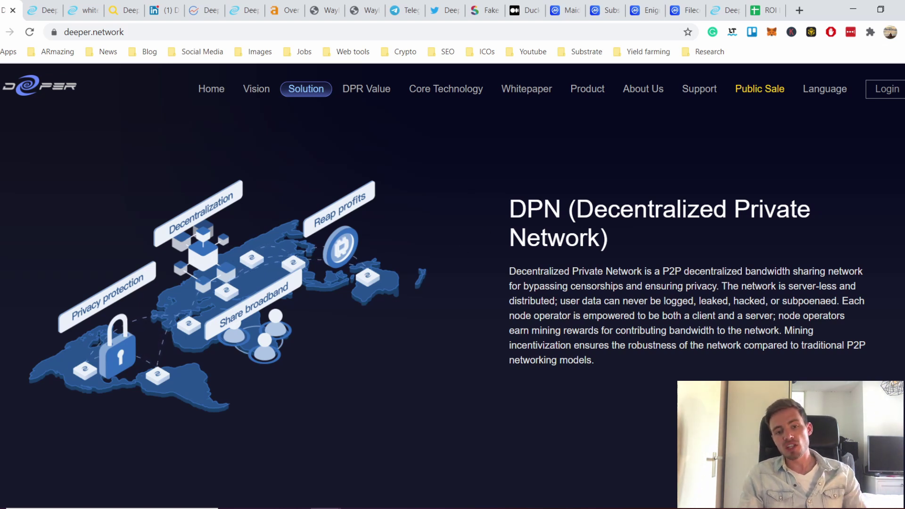
scroll(465, 305, "down", 1)
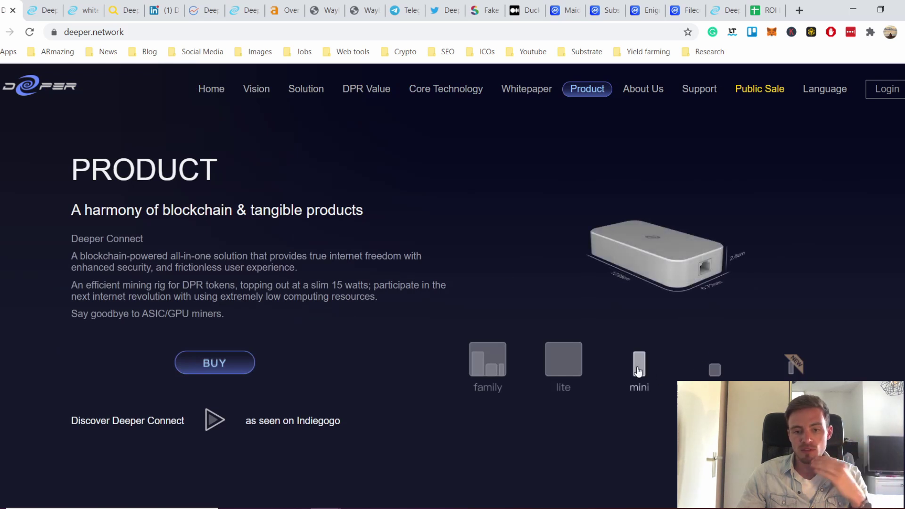
Review the product family, About Us, 2021 roadmap and partners, then view the deeper.network urlvoid report
mouse_move(489, 372)
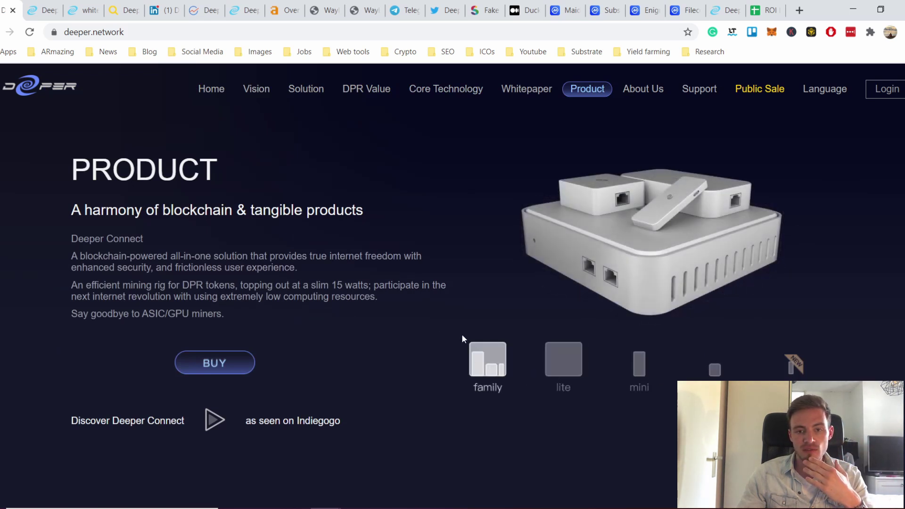
scroll(454, 324, "down", 8)
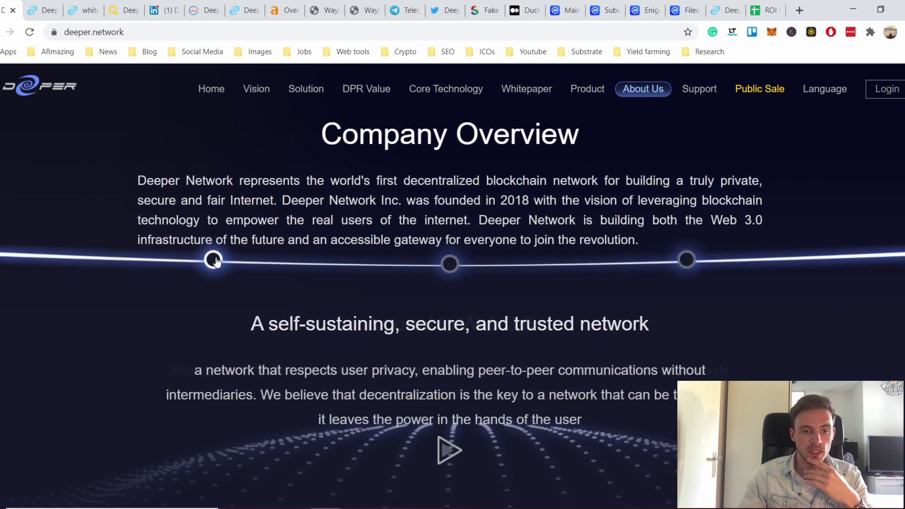
scroll(673, 269, "down", 3)
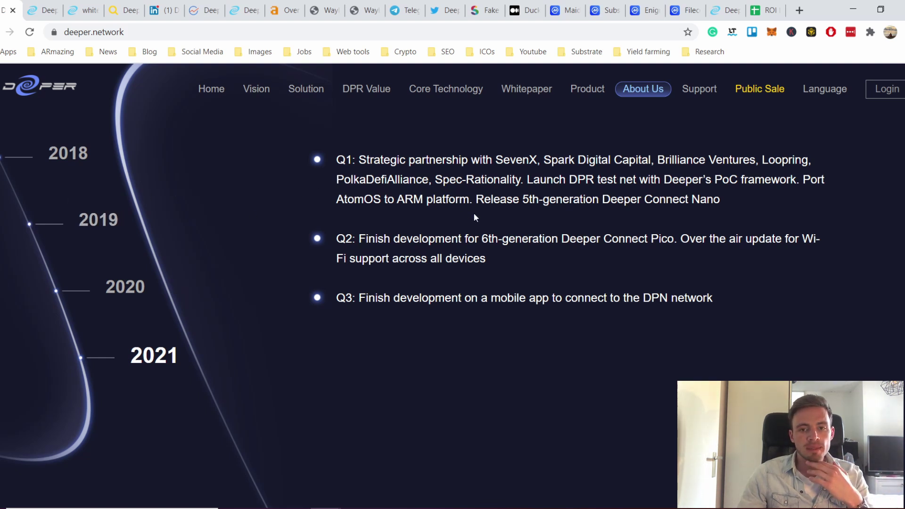
scroll(474, 226, "down", 1)
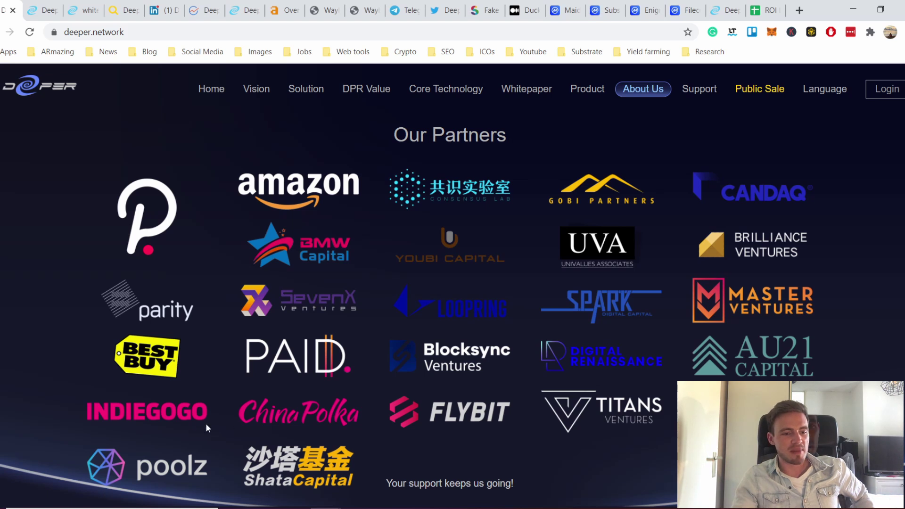
key("ctrl+4")
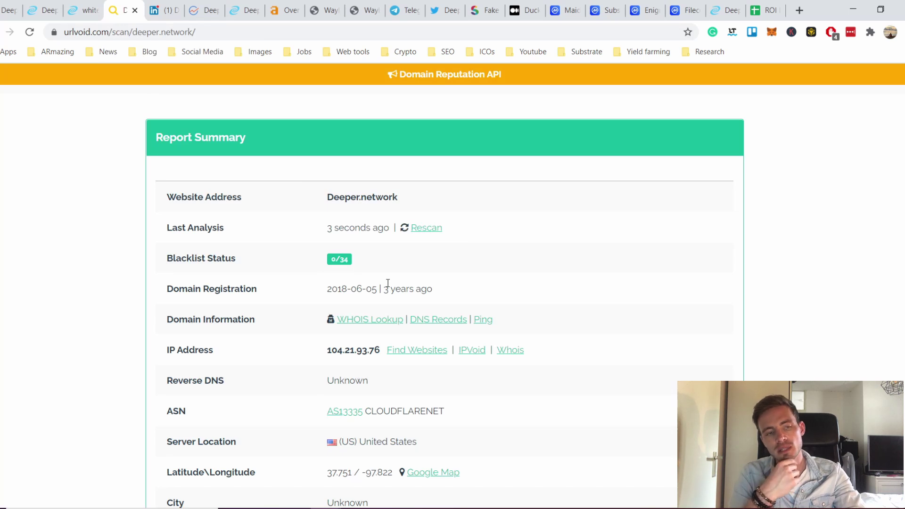
Look through the co-founder's LinkedIn profile
key("ctrl+Tab")
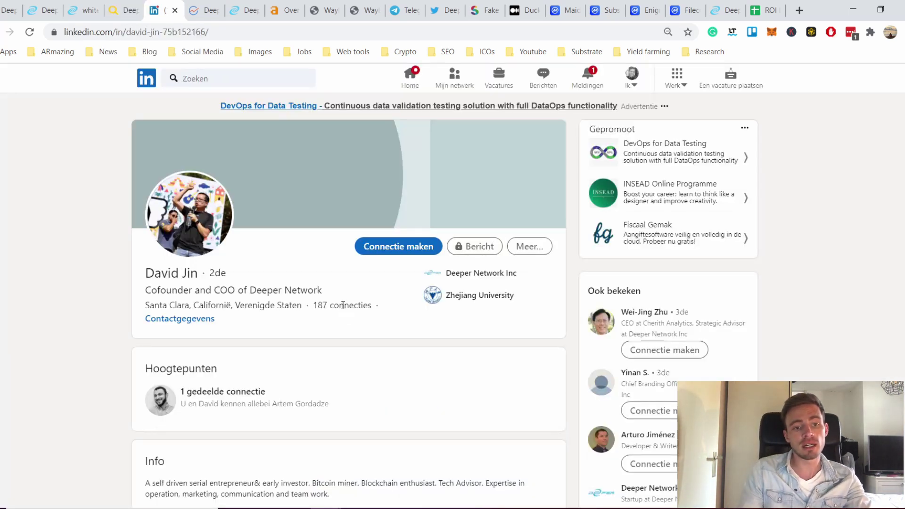
scroll(245, 289, "down", 2)
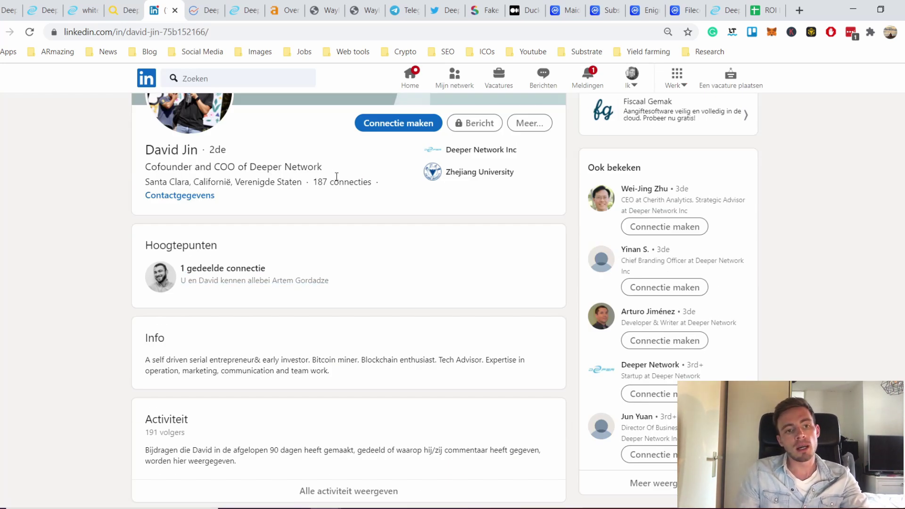
scroll(343, 189, "down", 2)
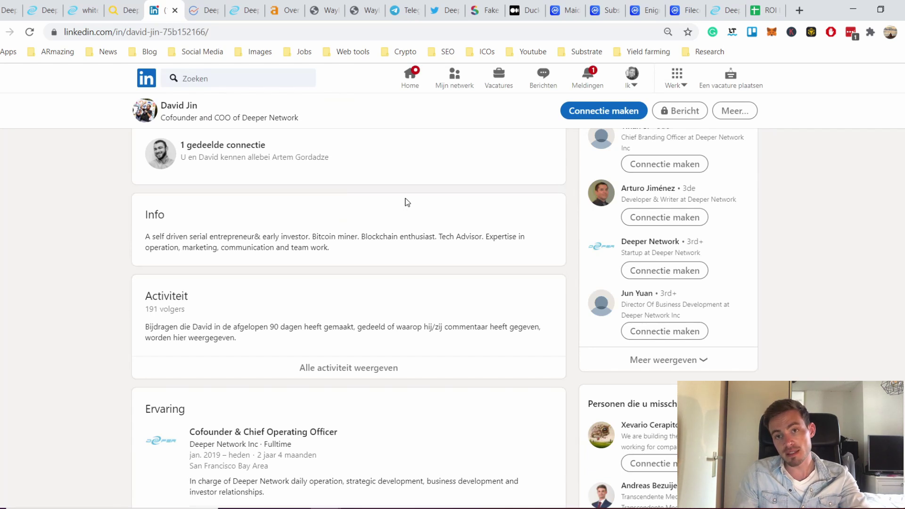
Read through the huoxing24 news article about Deeper Network
key("ctrl+Tab")
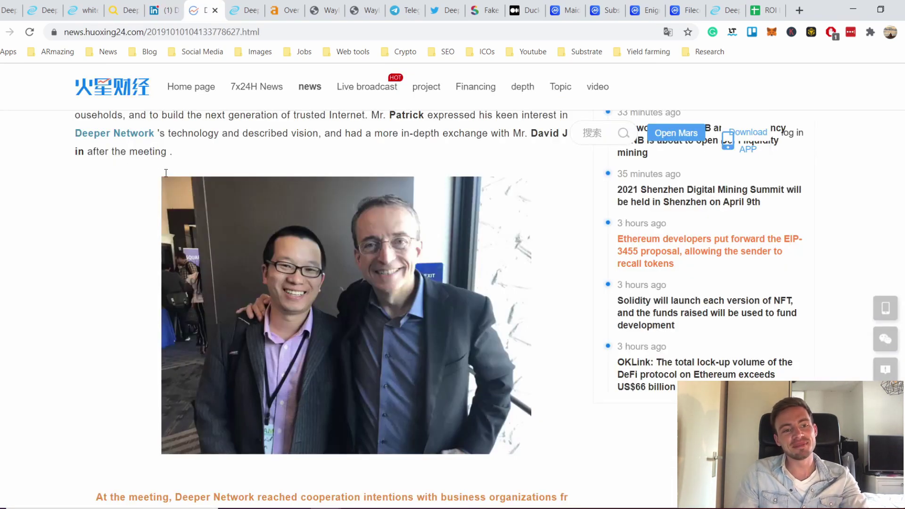
scroll(159, 174, "up", 4)
scroll(159, 174, "up", 12)
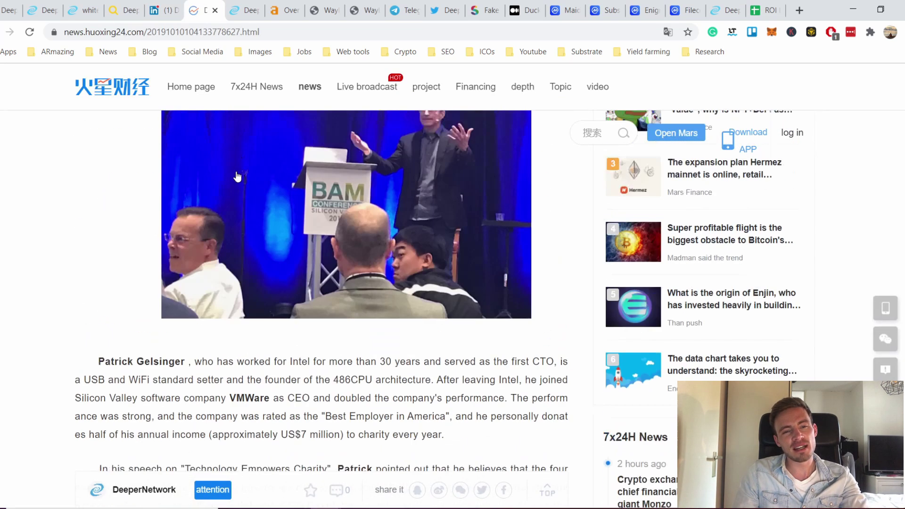
scroll(319, 184, "down", 15)
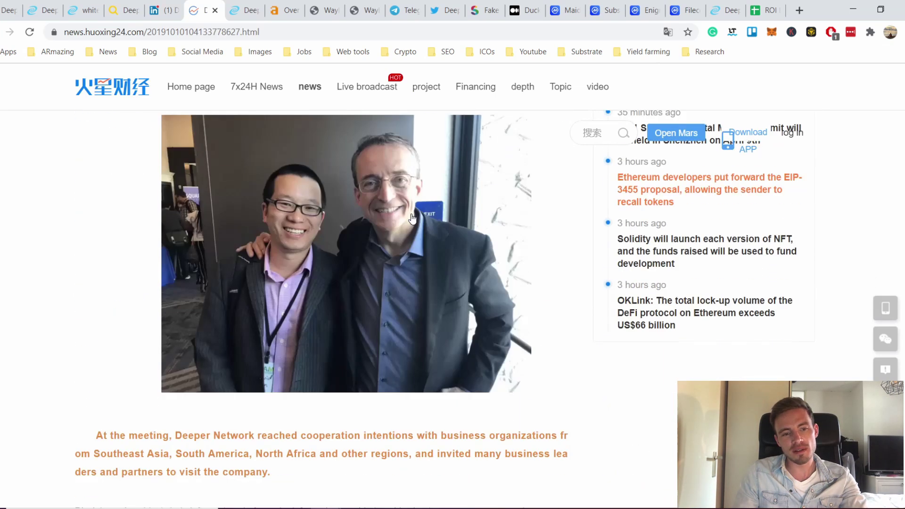
scroll(399, 223, "up", 3)
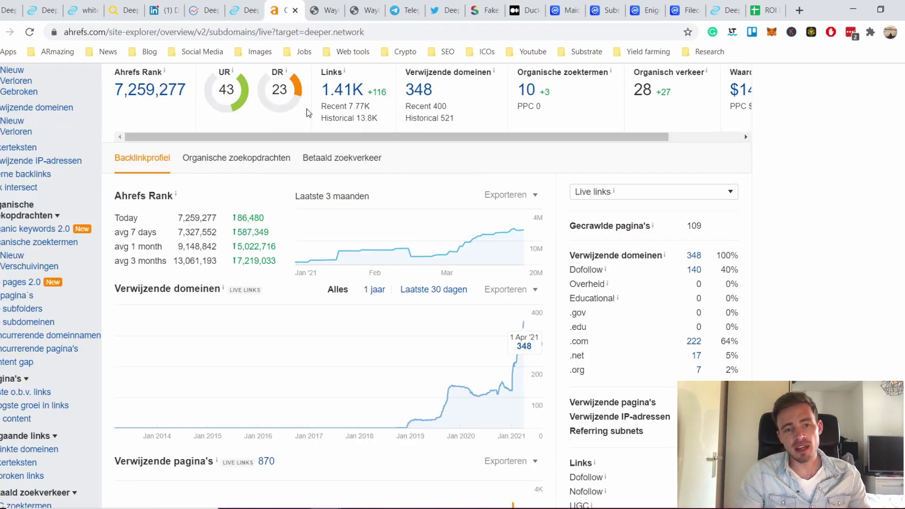
scroll(507, 205, "down", 2)
scroll(507, 202, "down", 1)
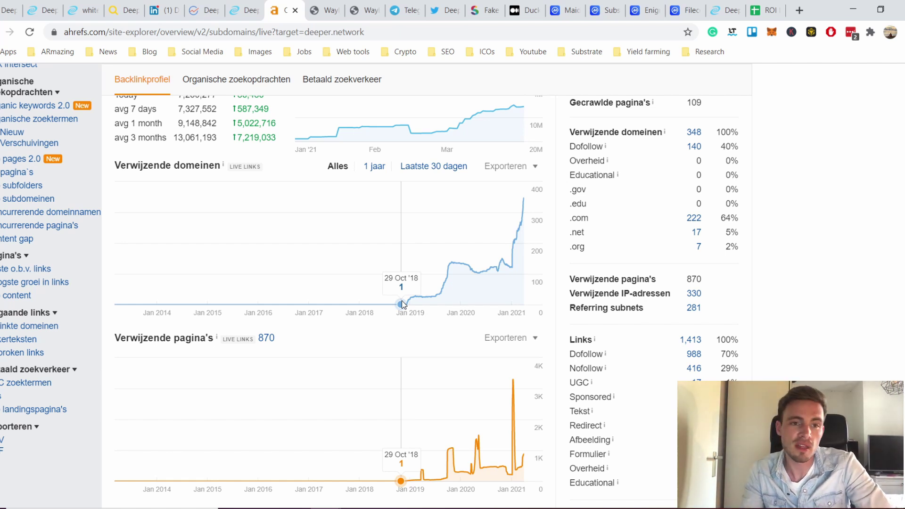
Check the Deeper Network Telegram group and Twitter profile audiences
key("ctrl+Tab")
key("ctrl+Tab")
key("ctrl+Tab")
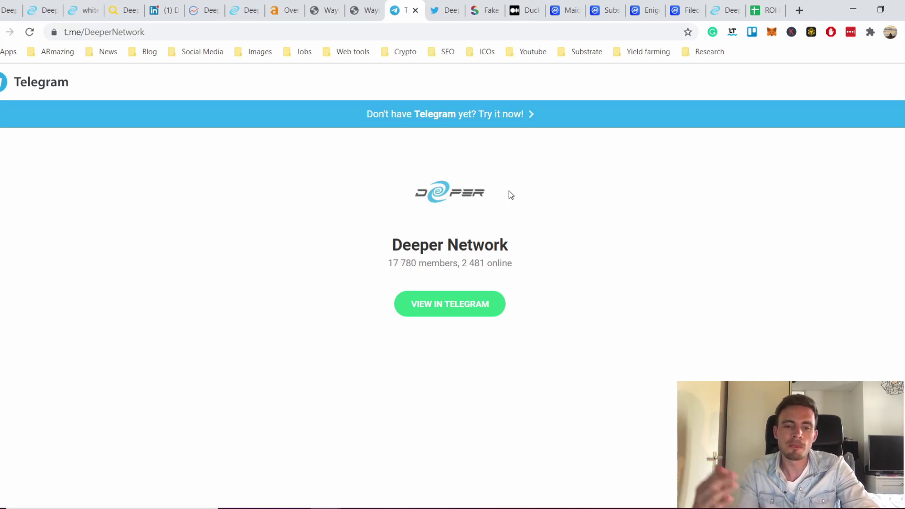
key("ctrl+Tab")
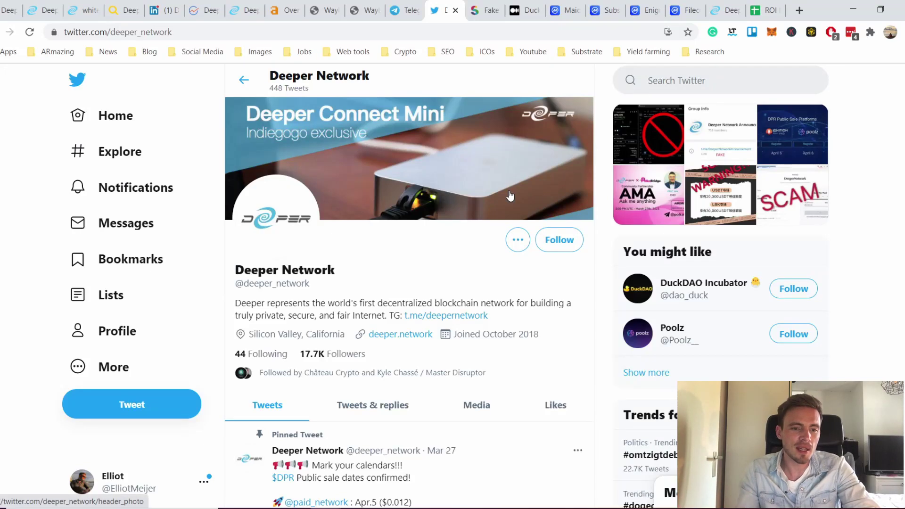
mouse_move(311, 358)
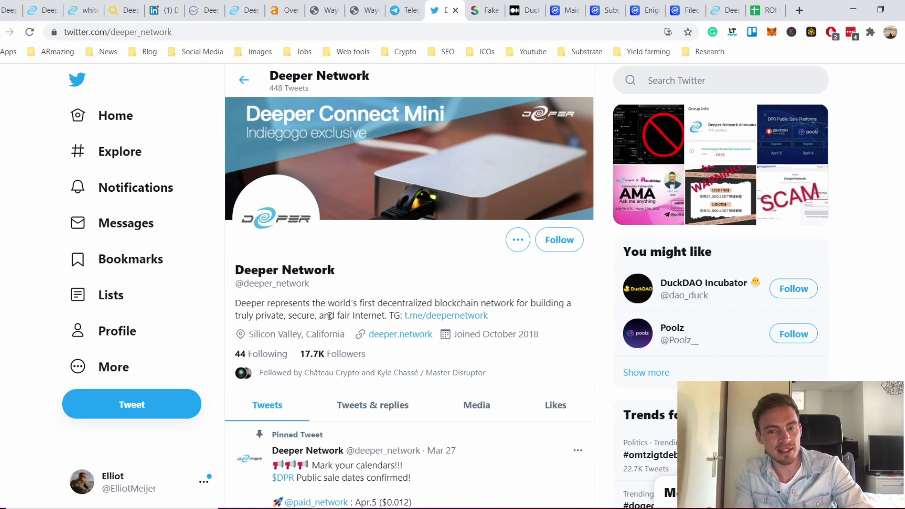
key("ctrl+Tab")
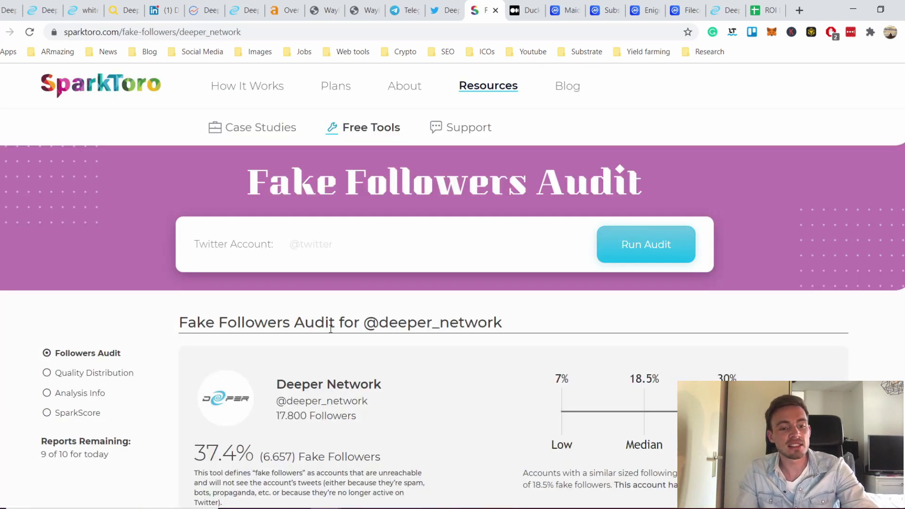
scroll(368, 330, "down", 1)
scroll(394, 370, "down", 1)
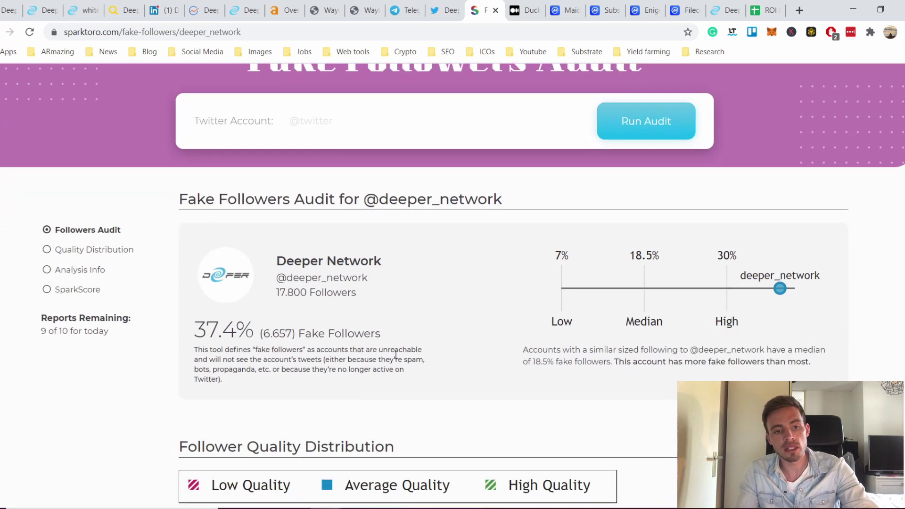
left_click_drag(202, 328, 257, 330)
left_click(263, 330)
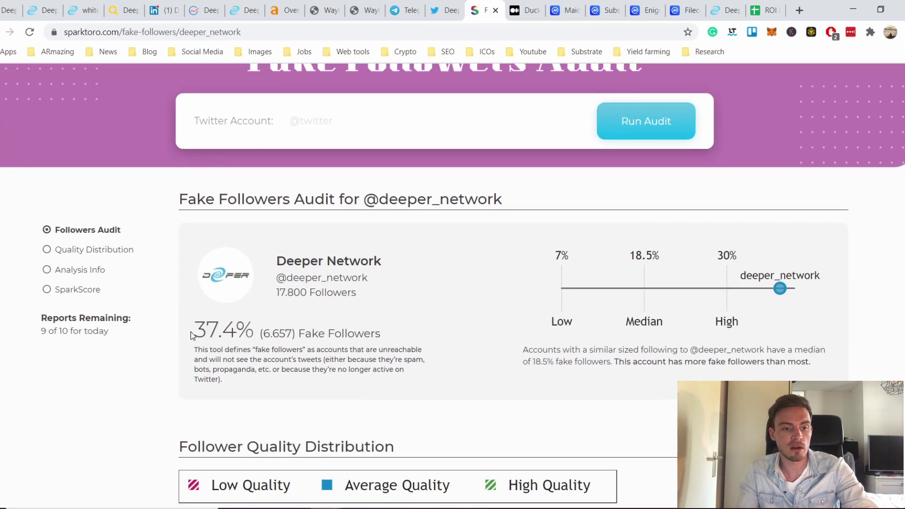
left_click_drag(192, 330, 262, 333)
left_click(415, 336)
scroll(397, 359, "down", 1)
key("ctrl+Tab")
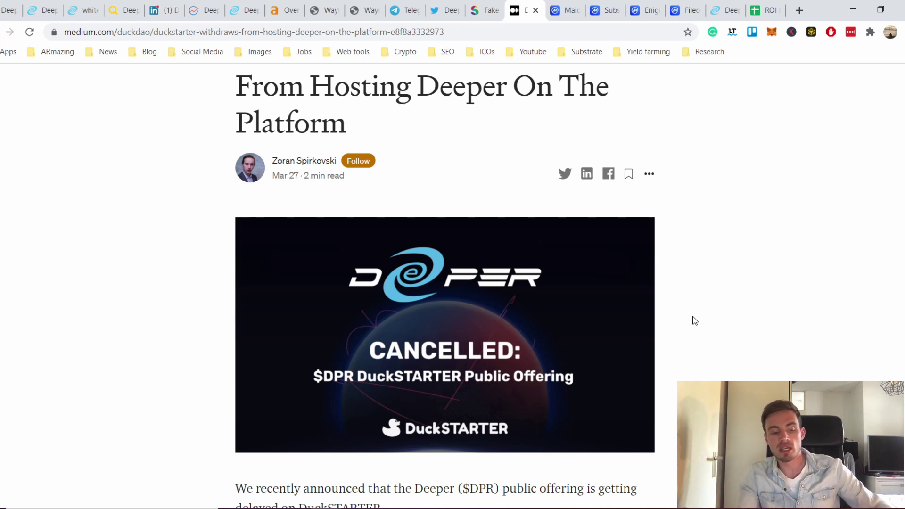
Move from the DuckSTARTER article to the public sale page's Vesting Period table
key("ctrl+Tab")
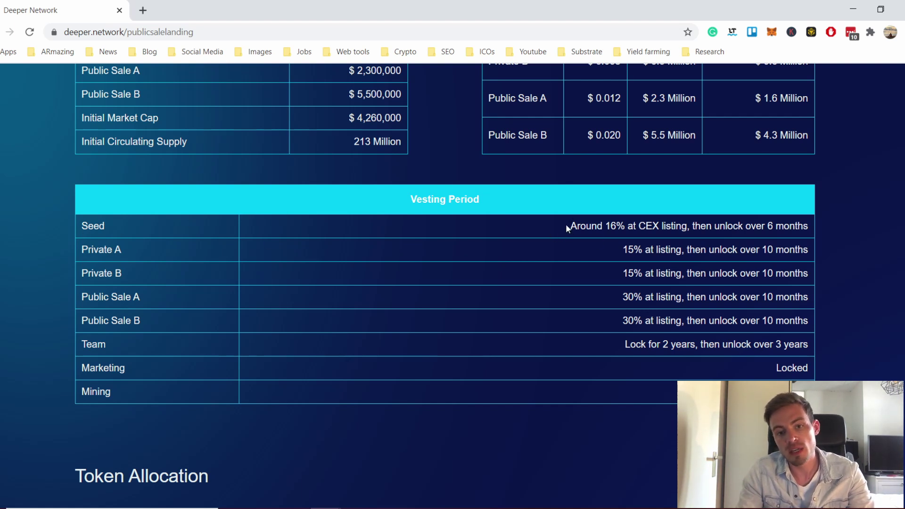
Highlight the Seed round's vesting terms: 16% unlock at CEX listing and six-month unlock period
left_click_drag(563, 226, 628, 226)
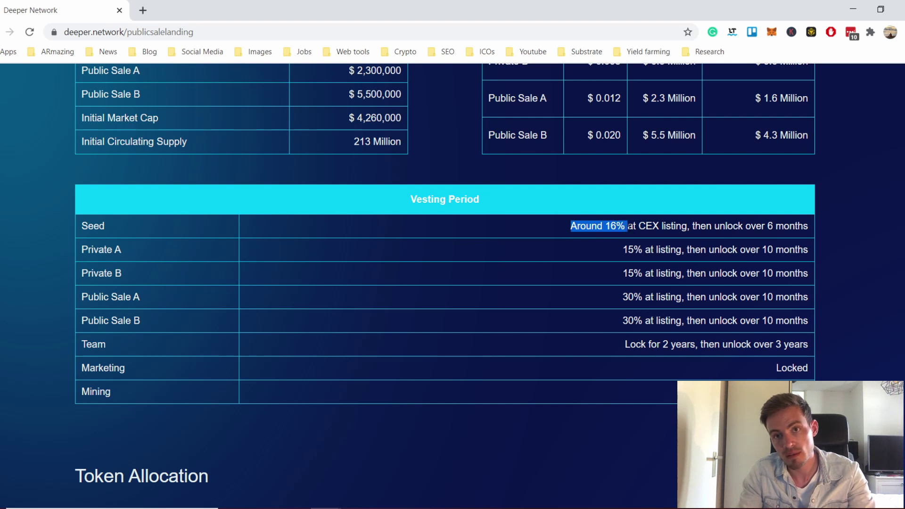
key("alt+Tab")
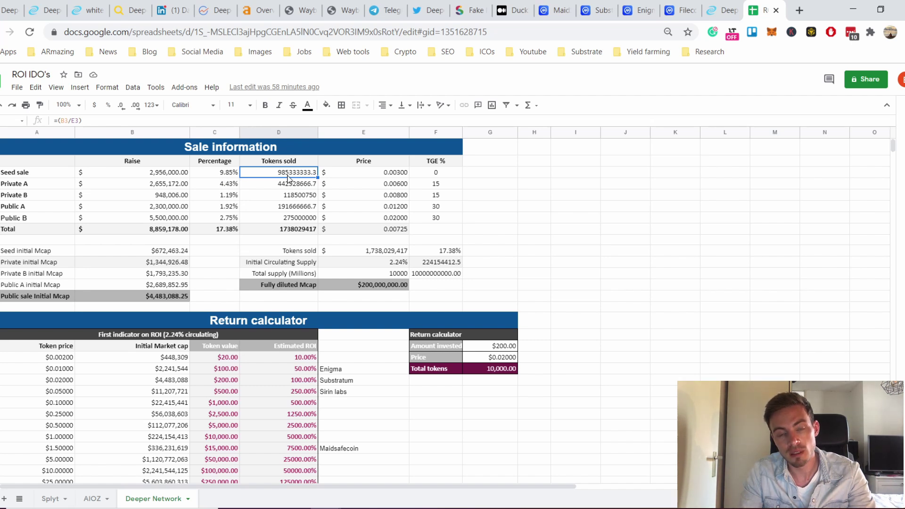
key("alt+Tab")
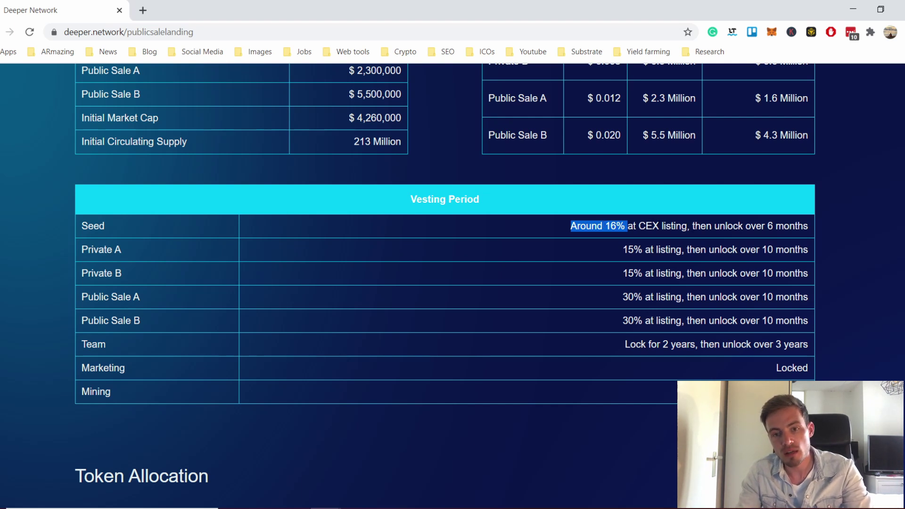
left_click_drag(687, 226, 567, 224)
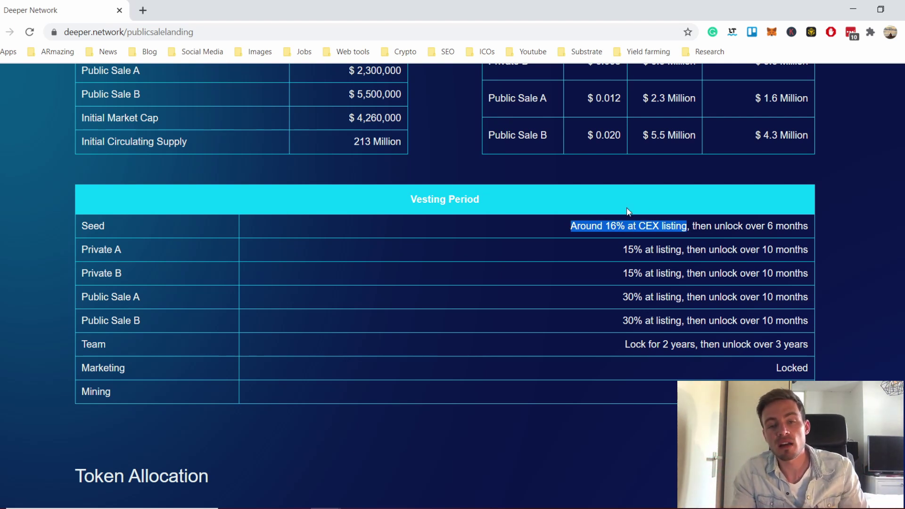
left_click_drag(690, 227, 810, 226)
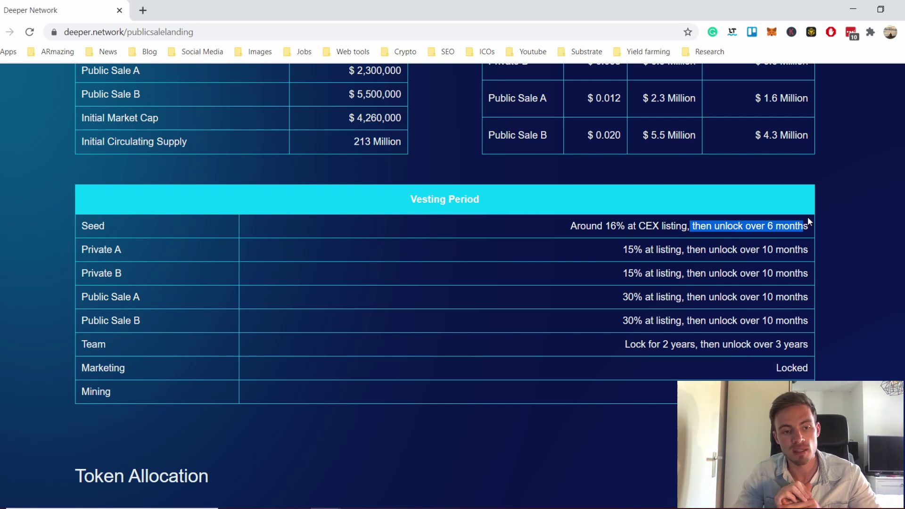
key("alt+Tab")
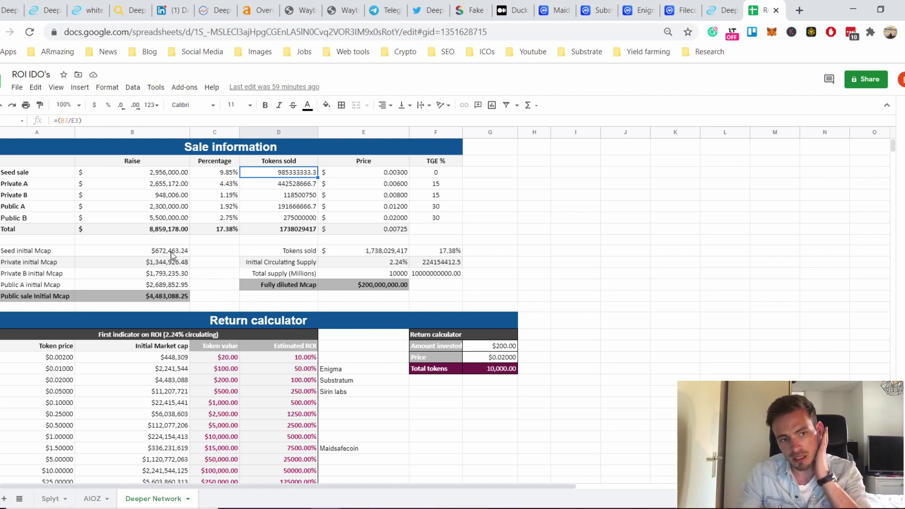
left_click_drag(38, 255, 150, 255)
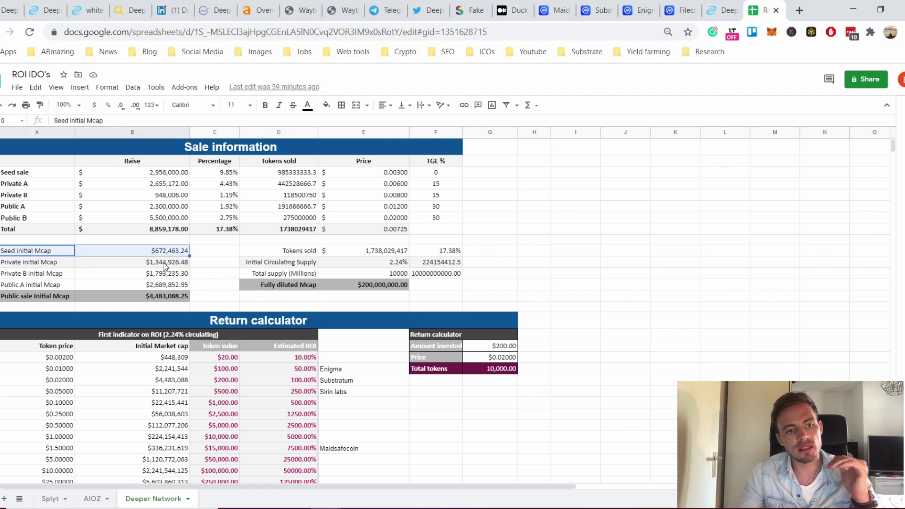
left_click_drag(48, 297, 190, 302)
key("alt+Tab")
left_click_drag(752, 136, 811, 135)
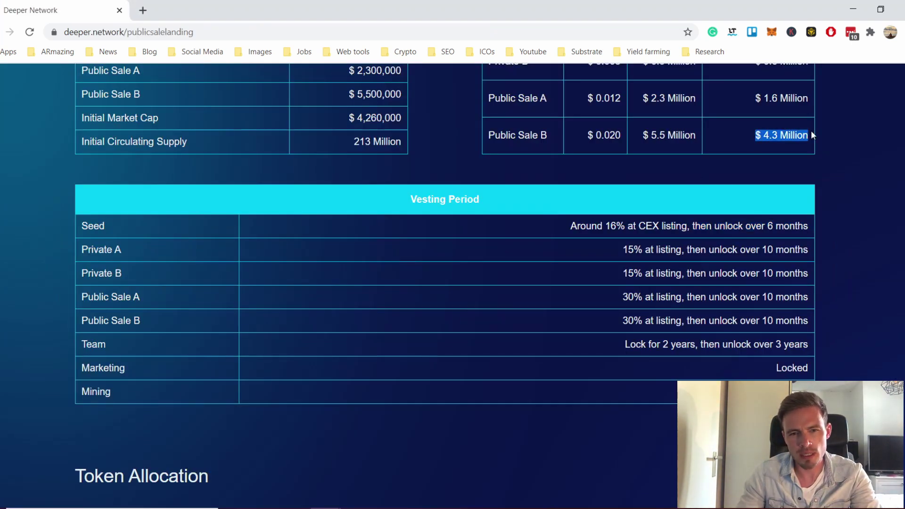
scroll(719, 212, "up", 3)
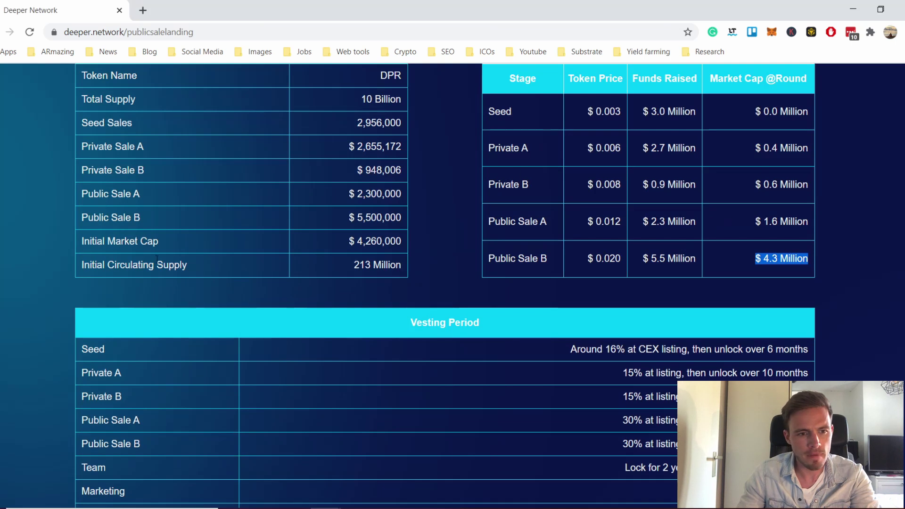
left_click_drag(149, 265, 405, 265)
left_click(321, 247)
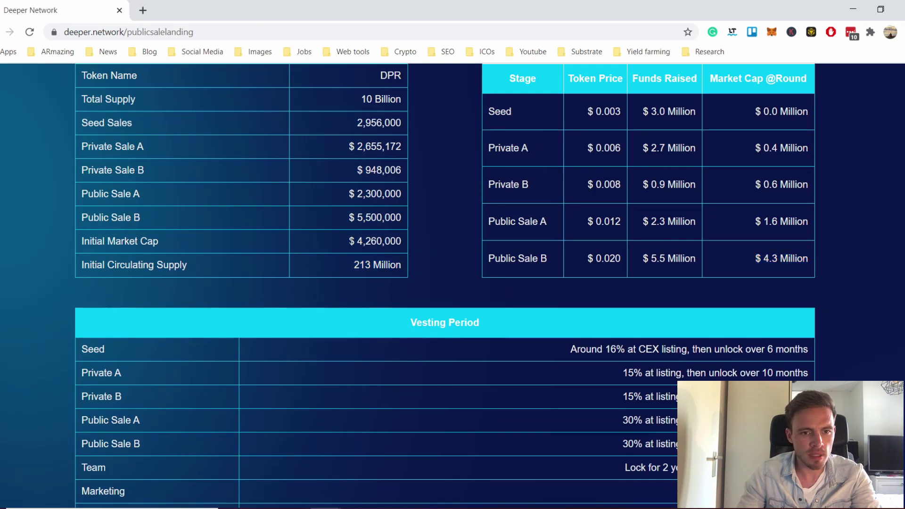
left_click_drag(348, 241, 406, 240)
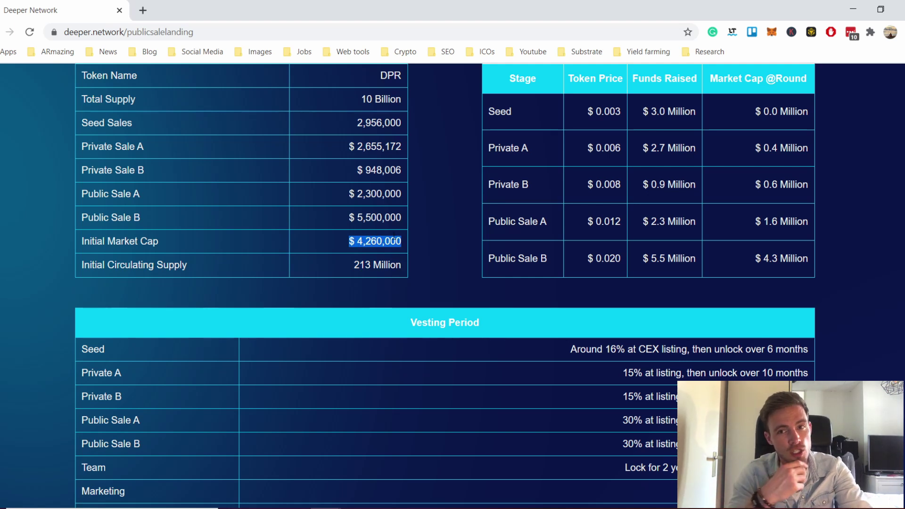
key("alt+Tab")
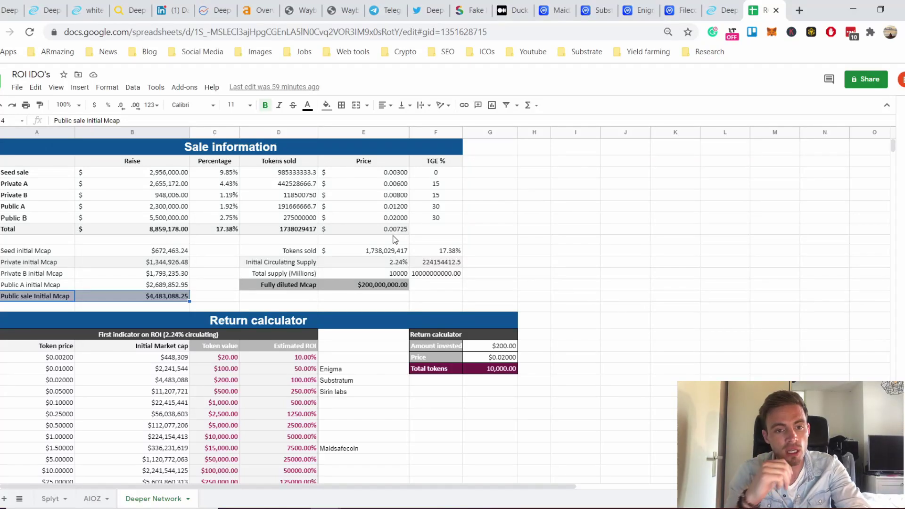
left_click(390, 266)
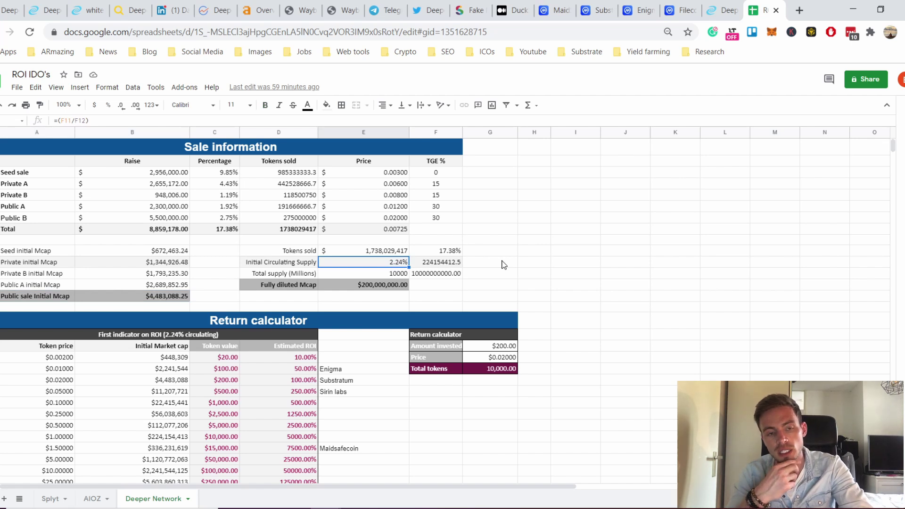
key("alt+Tab")
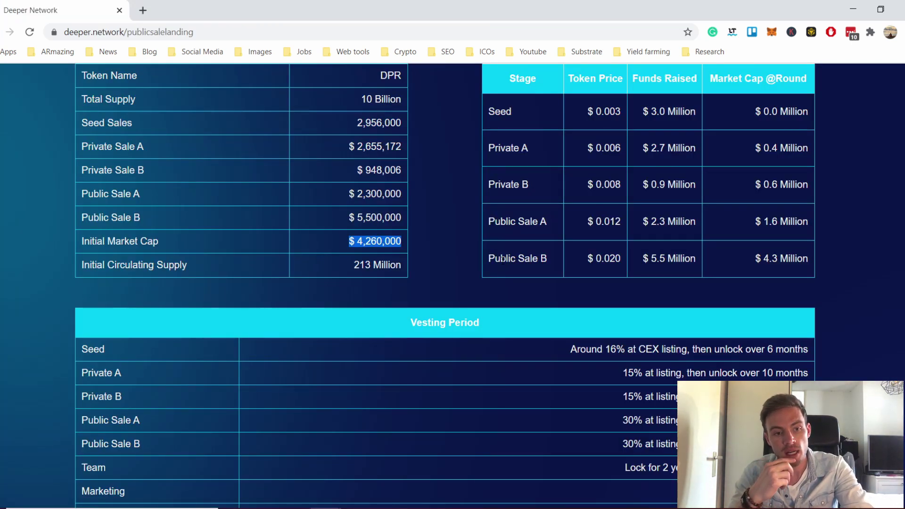
key("alt+Tab")
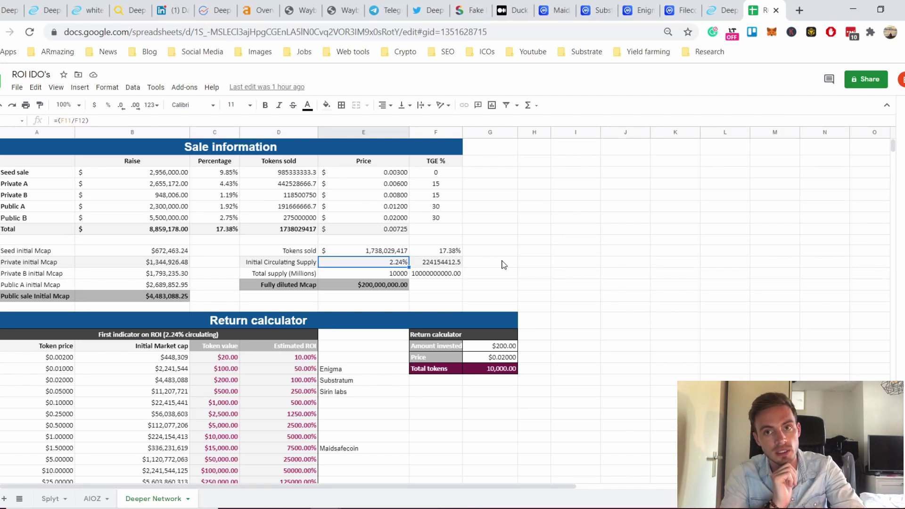
key("alt+Tab")
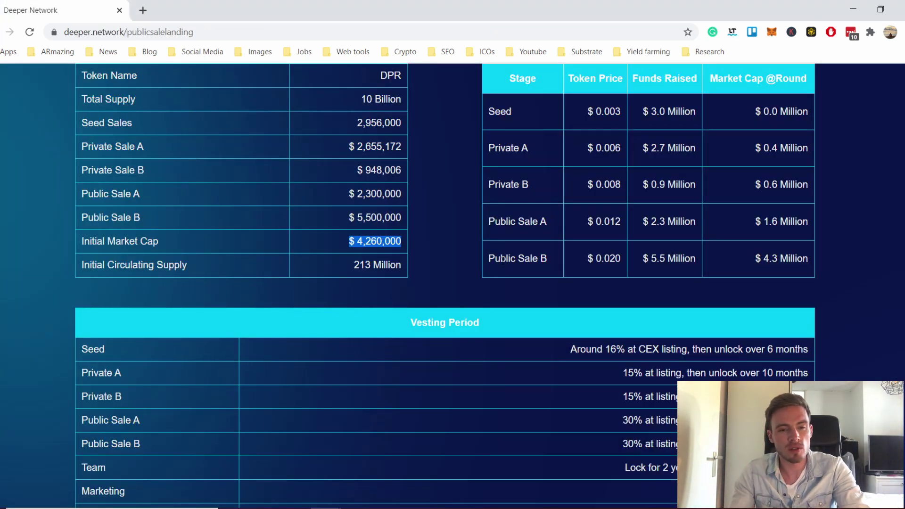
double_click(360, 267)
key("alt+Tab")
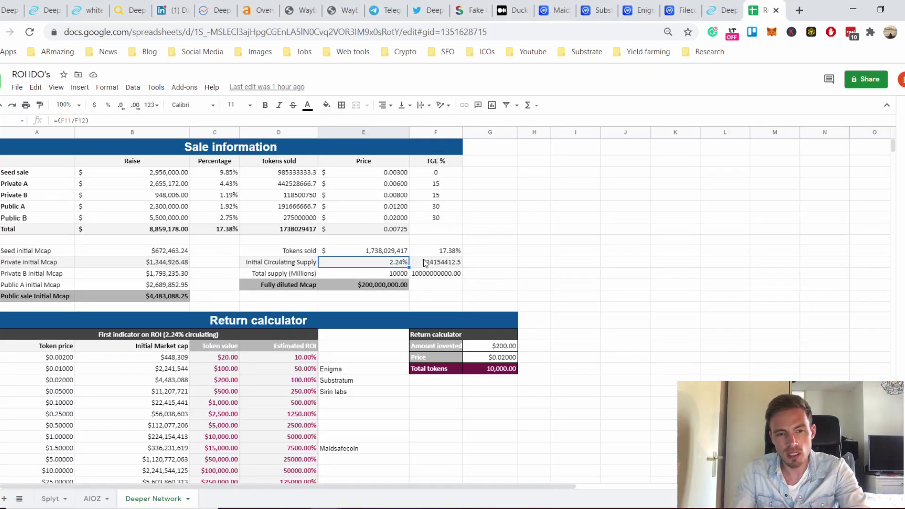
left_click(438, 267)
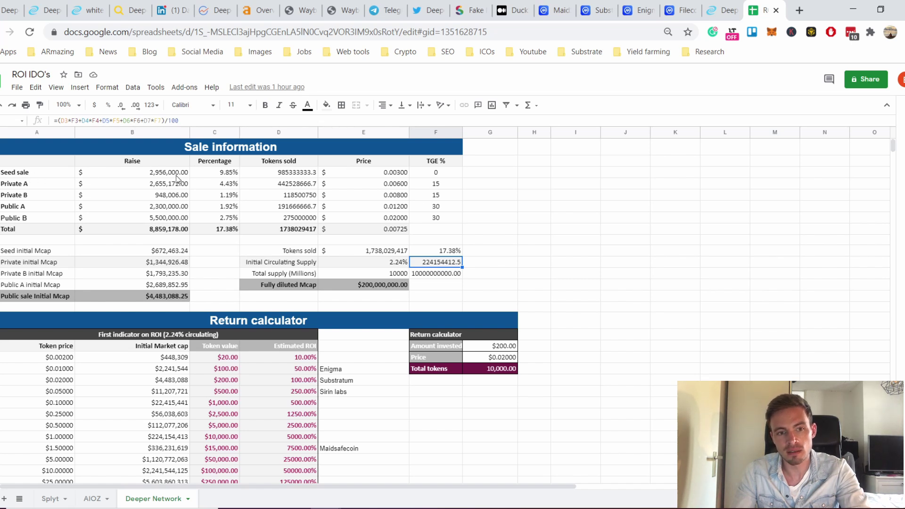
key("alt+Tab")
scroll(768, 282, "down", 2)
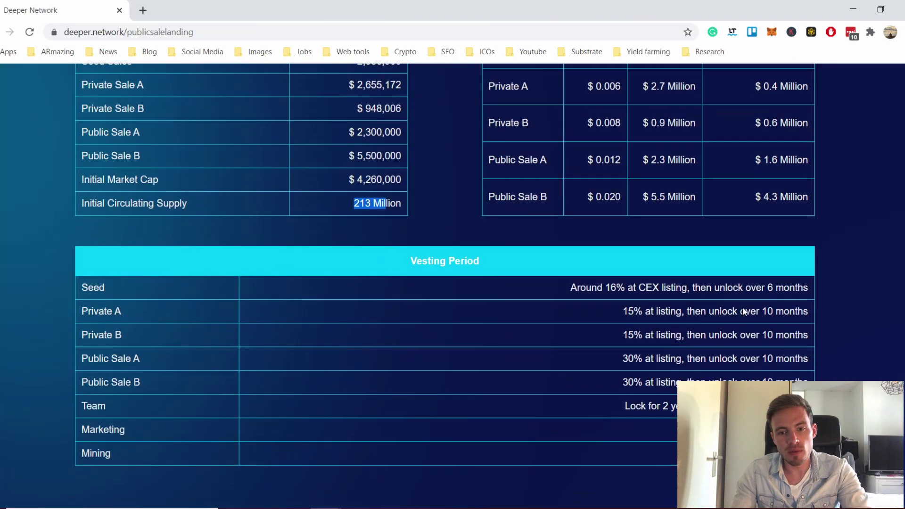
left_click_drag(618, 311, 808, 383)
key("alt+Tab")
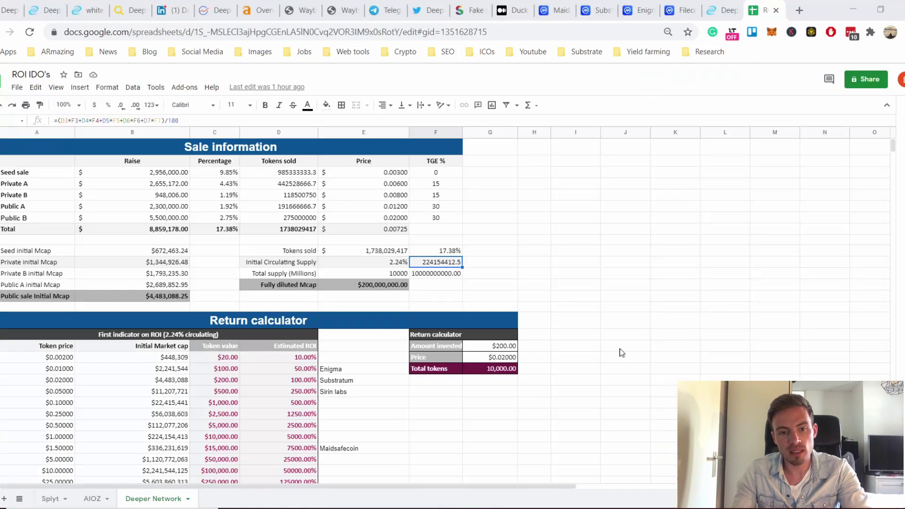
left_click(443, 217)
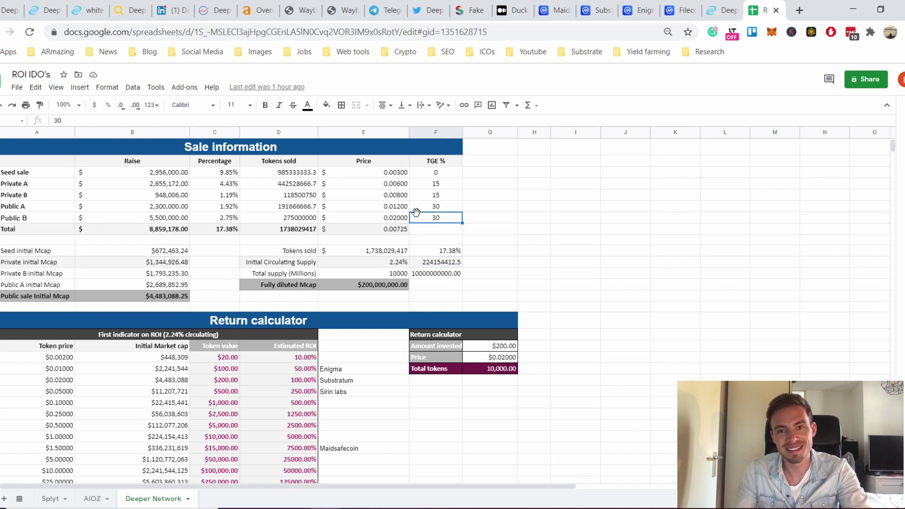
key("alt+Tab")
scroll(508, 219, "down", 2)
scroll(606, 313, "down", 3)
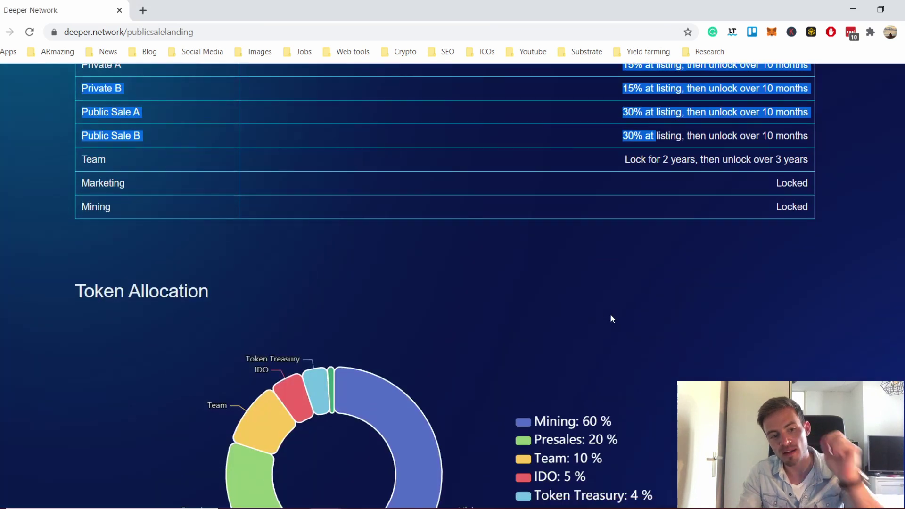
key("alt+Tab")
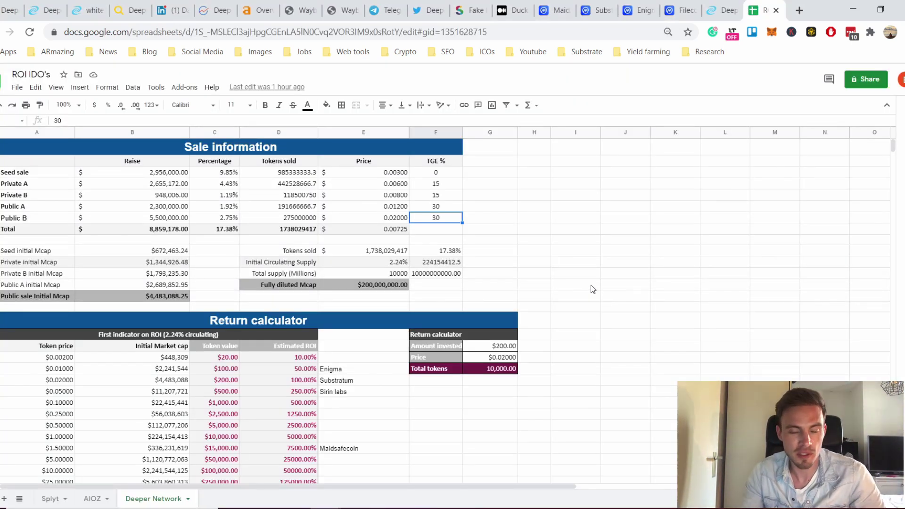
scroll(589, 302, "down", 2)
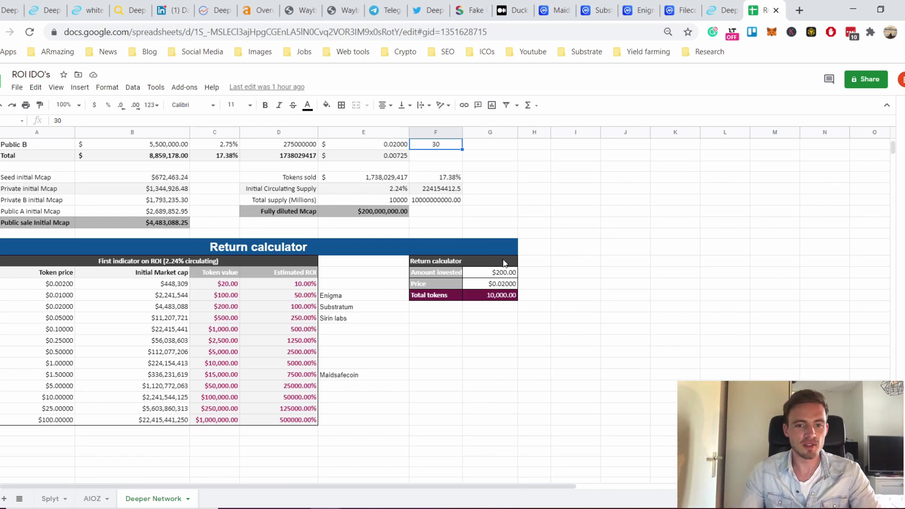
left_click(498, 273)
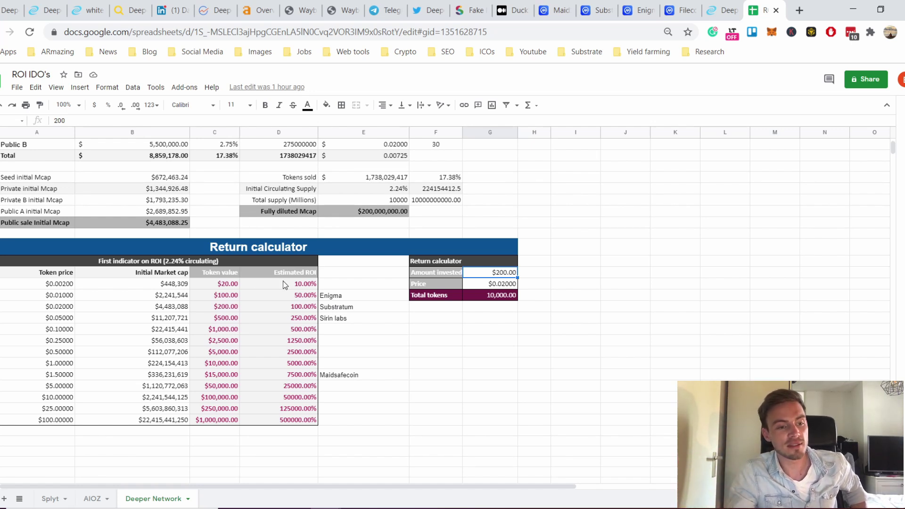
left_click(480, 295)
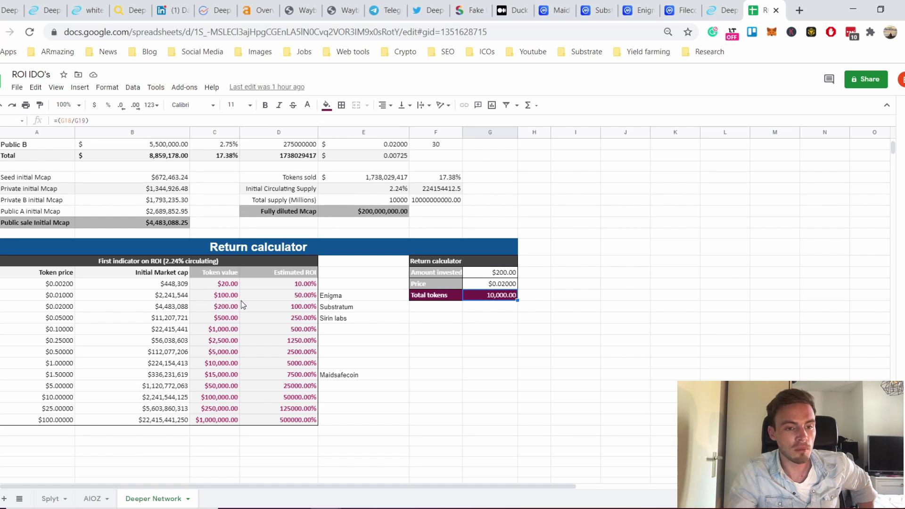
left_click_drag(291, 311, 44, 311)
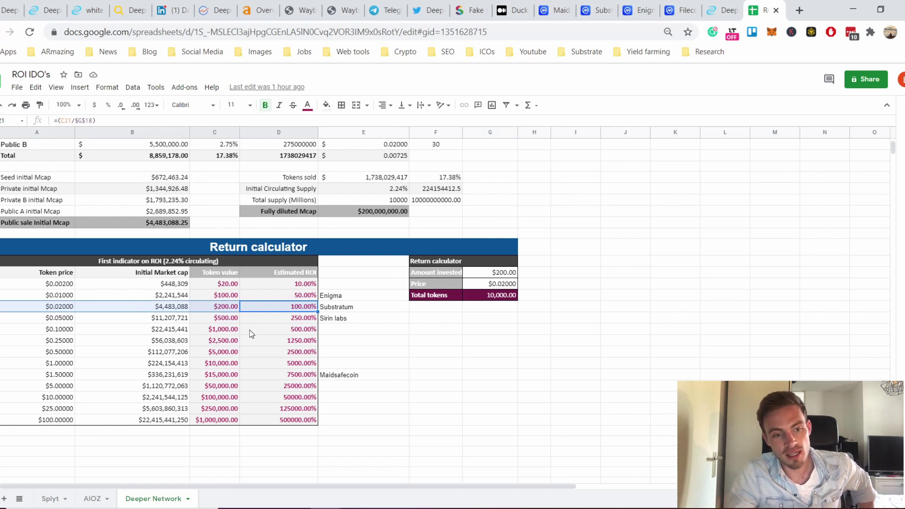
left_click_drag(278, 325, 143, 329)
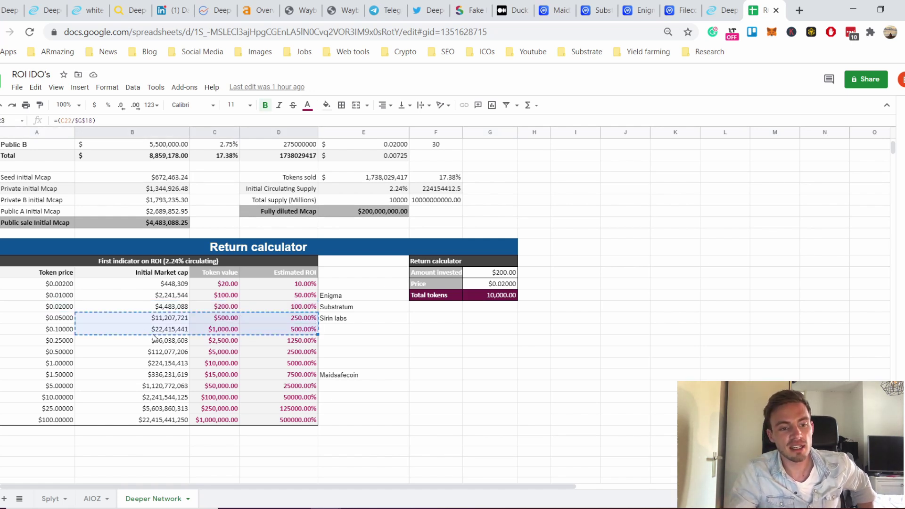
left_click(143, 332)
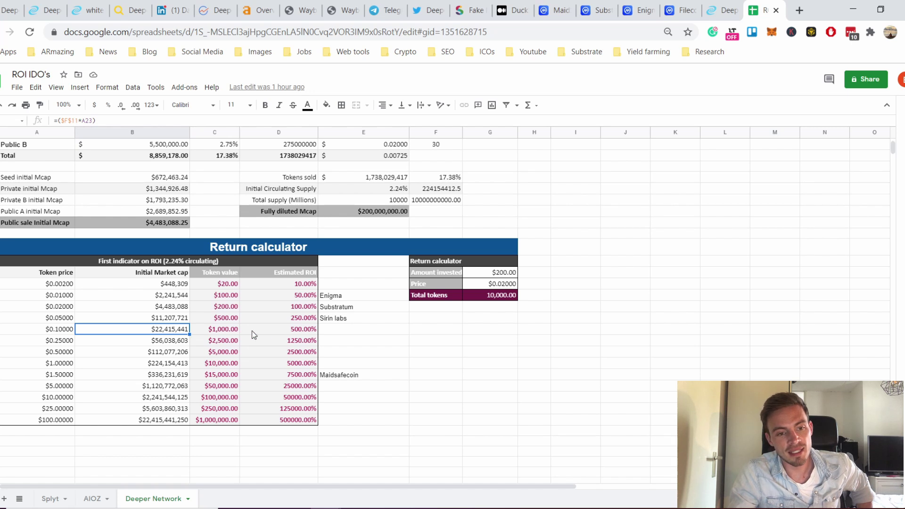
left_click(292, 330)
left_click(23, 336, "shift")
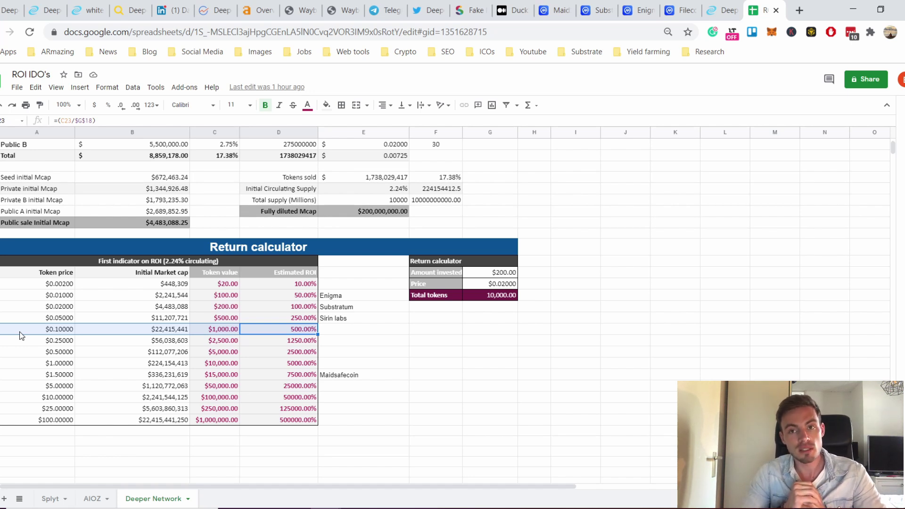
left_click(149, 341)
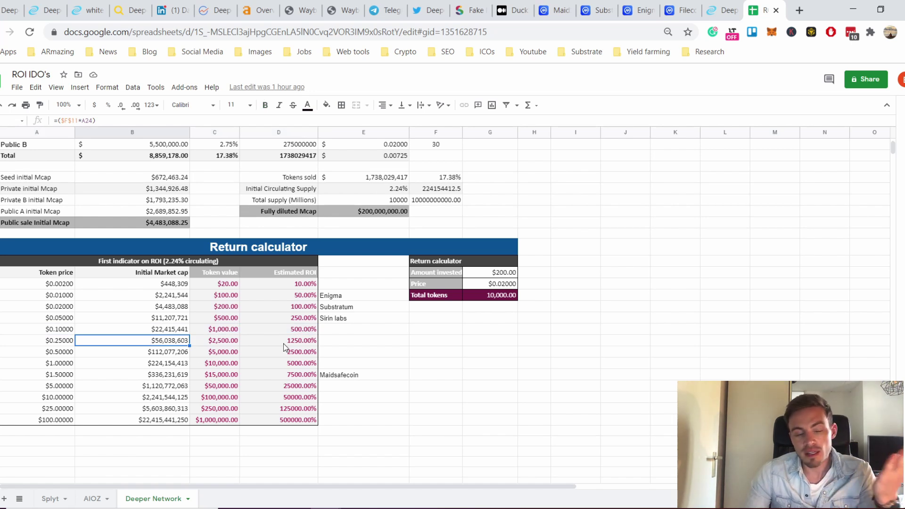
left_click(295, 352)
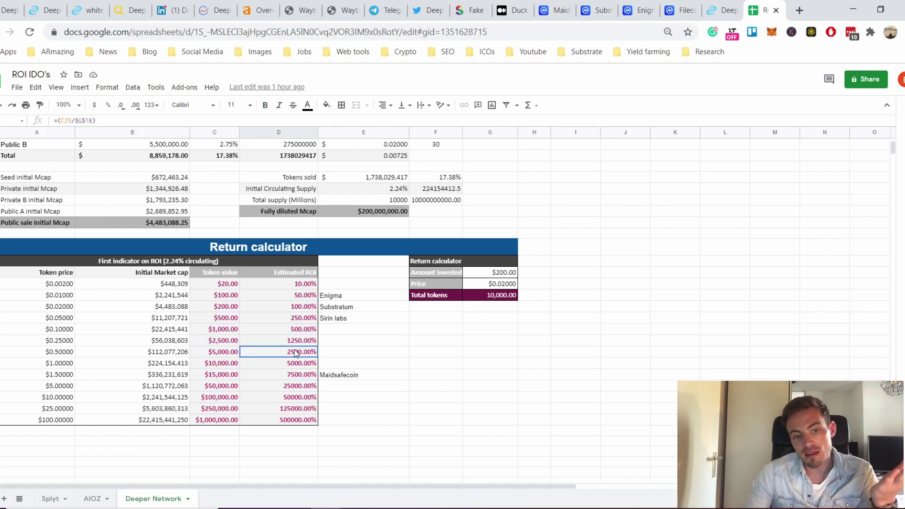
left_click_drag(295, 341, 30, 343)
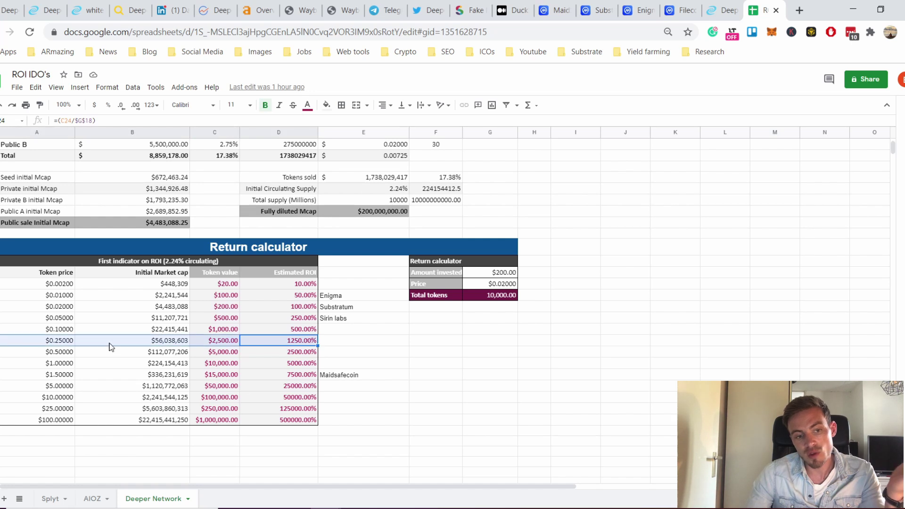
left_click(159, 330)
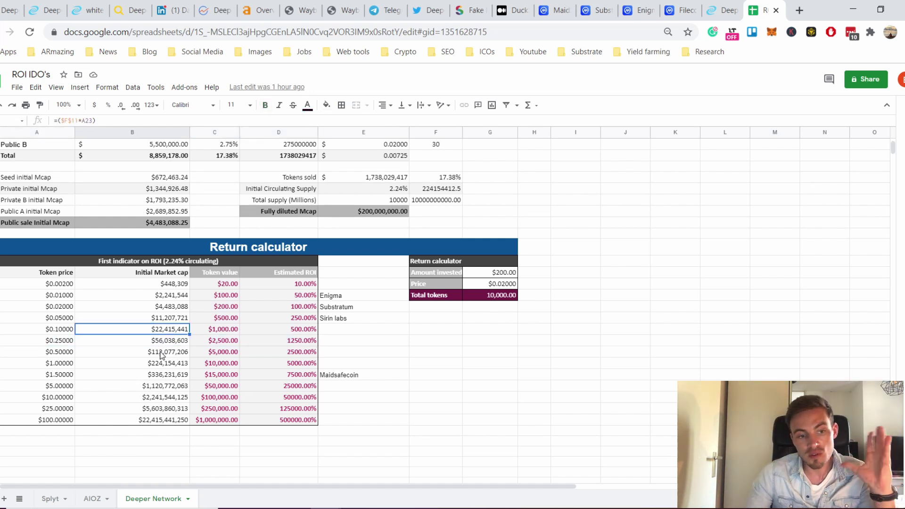
left_click(156, 343)
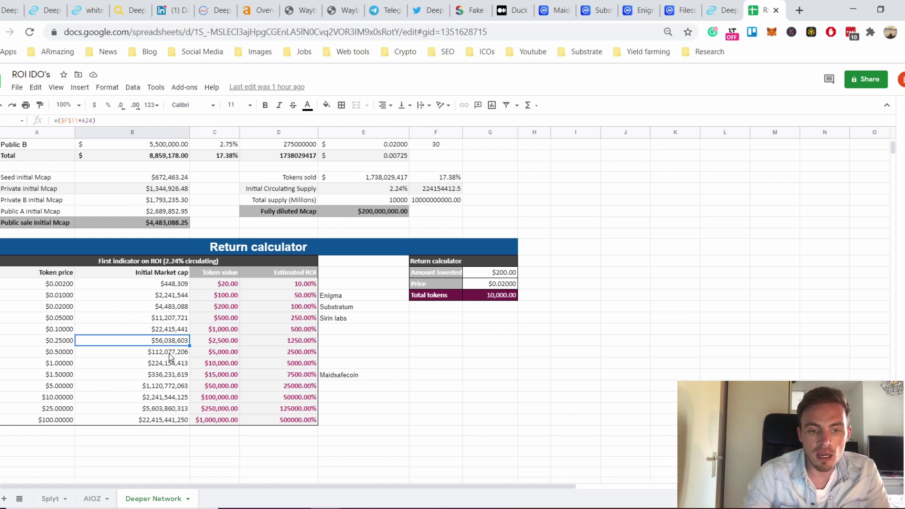
key("Right")
key("Right")
key("Right")
key("Up")
key("Up")
key("Left")
key("Up")
key("Left")
key("Up")
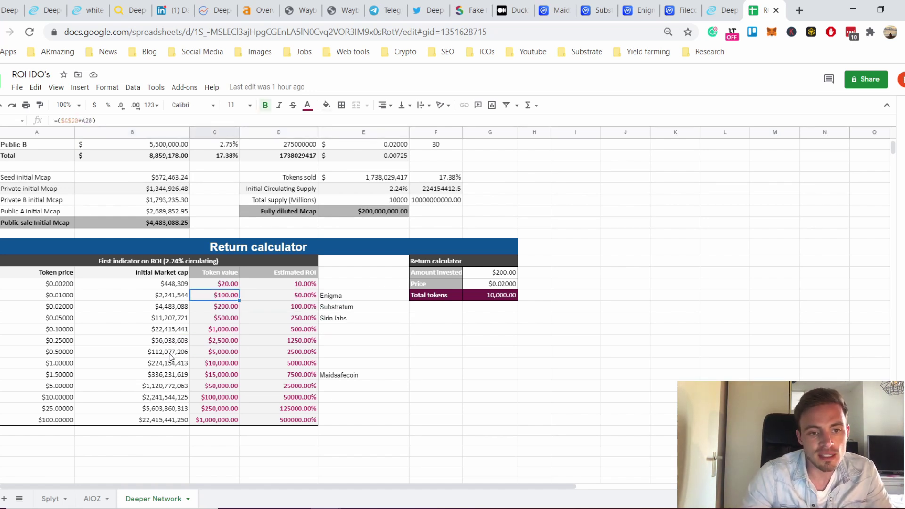
key("Right")
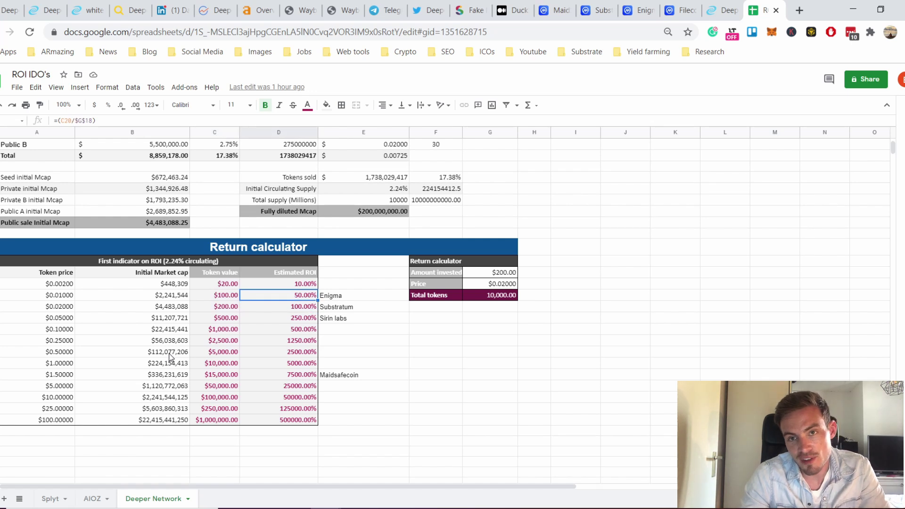
key("Left")
key("Down")
key("Right")
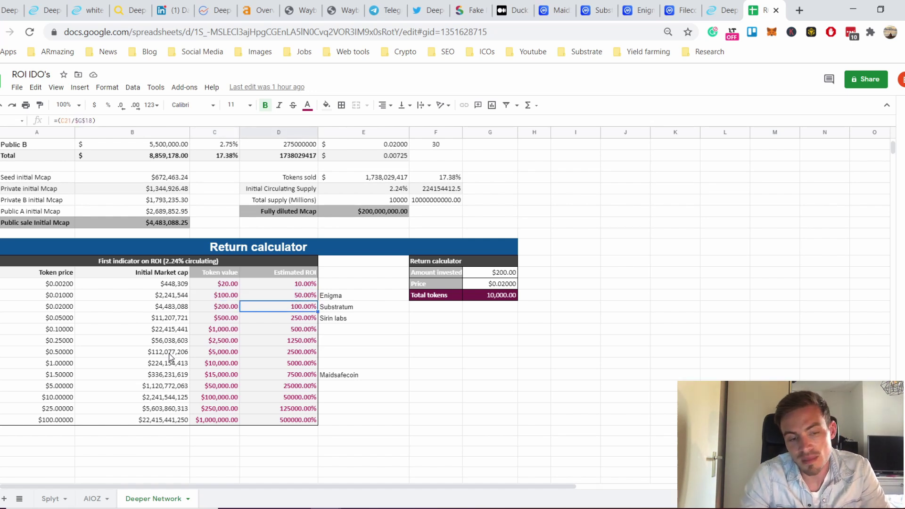
key("Down")
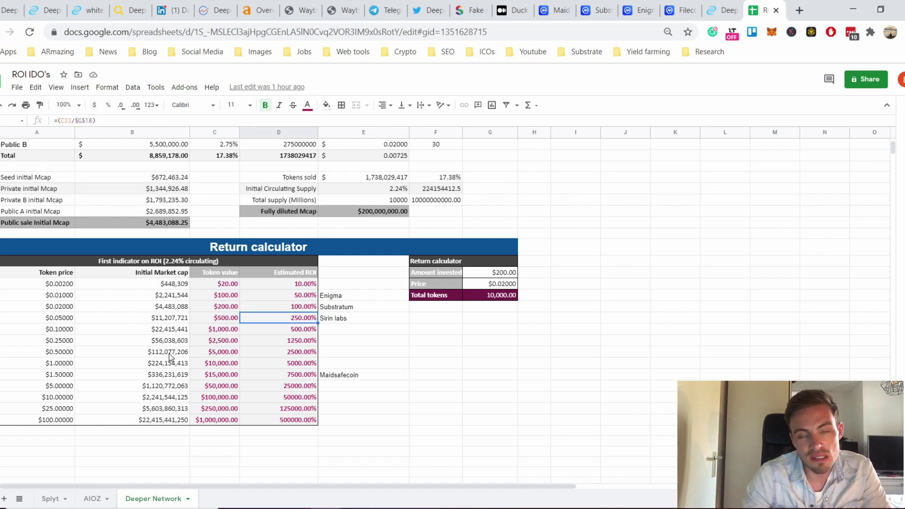
key("Down")
key("Down")
key("Down")
key("Down")
key("Down")
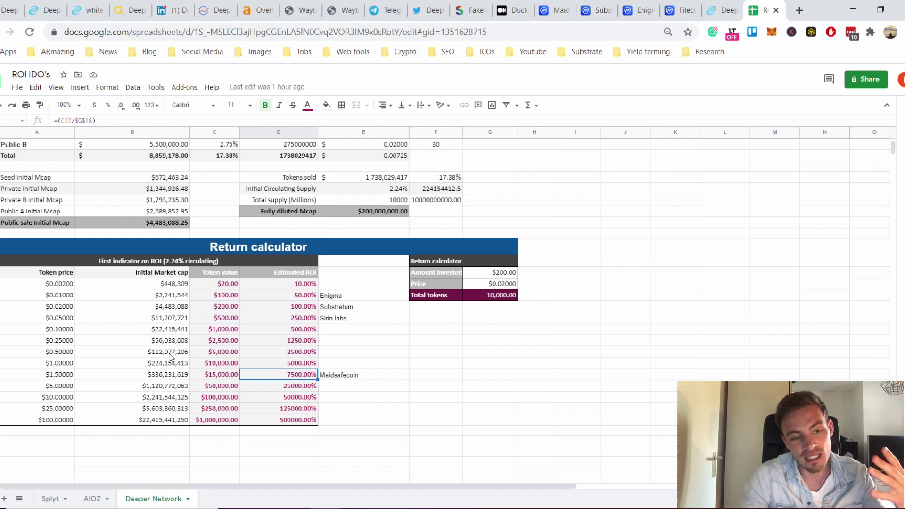
Change the top token price in A31 from $100 to $70
key("Down")
key("Left")
key("Down")
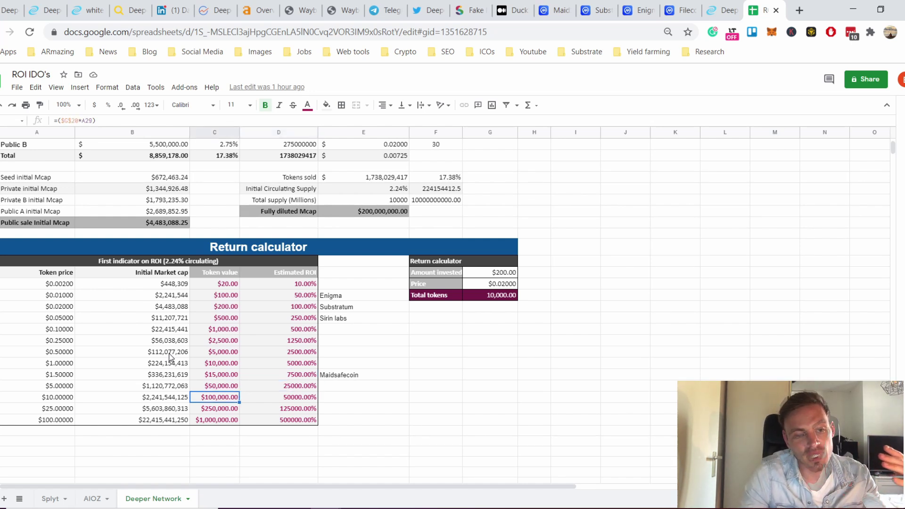
key("Left")
key("Left")
key("Down")
key("Down")
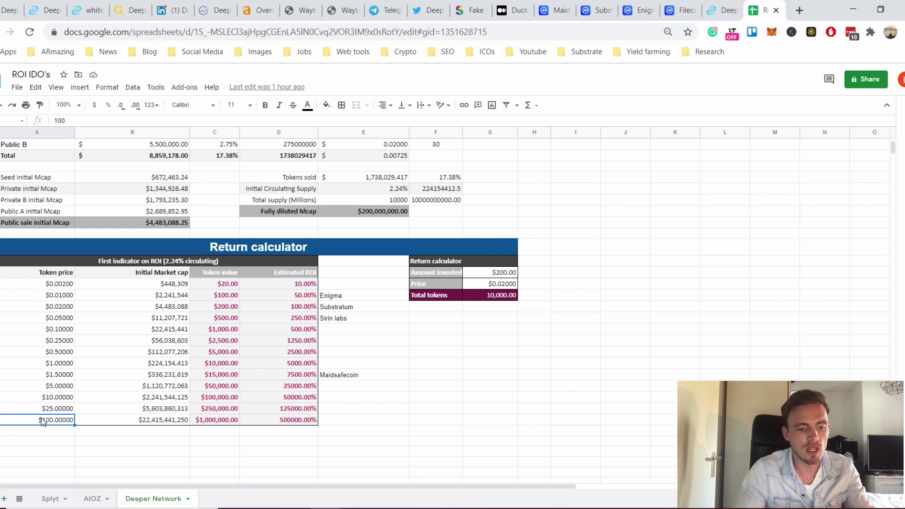
type("75")
key("Return")
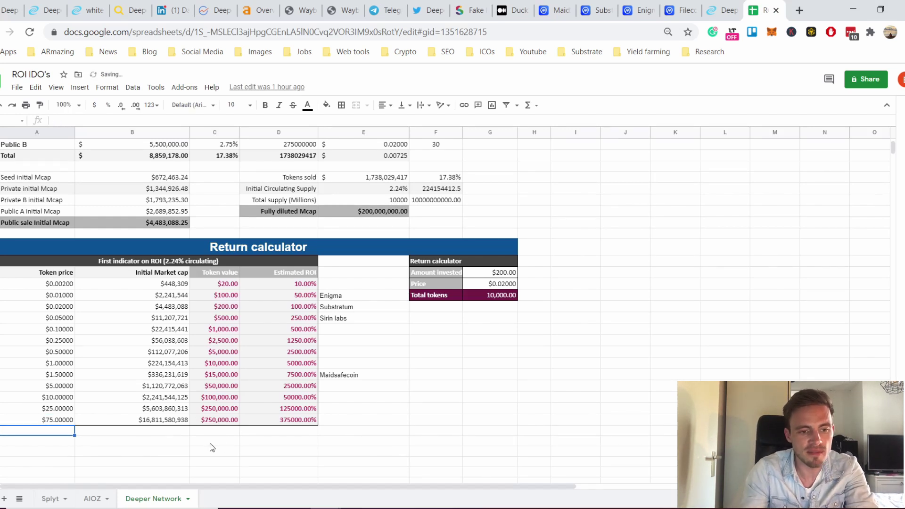
left_click(60, 423)
type("70")
key("Return")
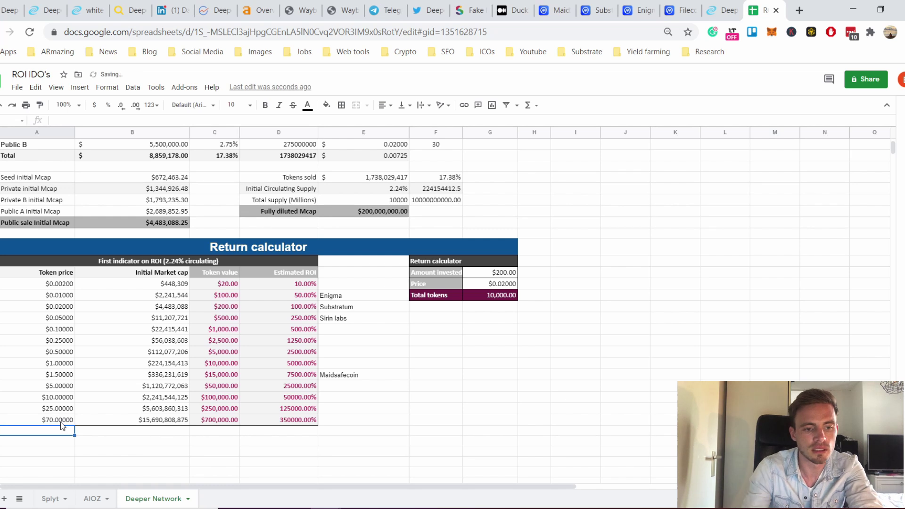
Label the $70 row with 350000% ROI as Filecoin in E31
left_click(355, 420)
type("Filecoi n")
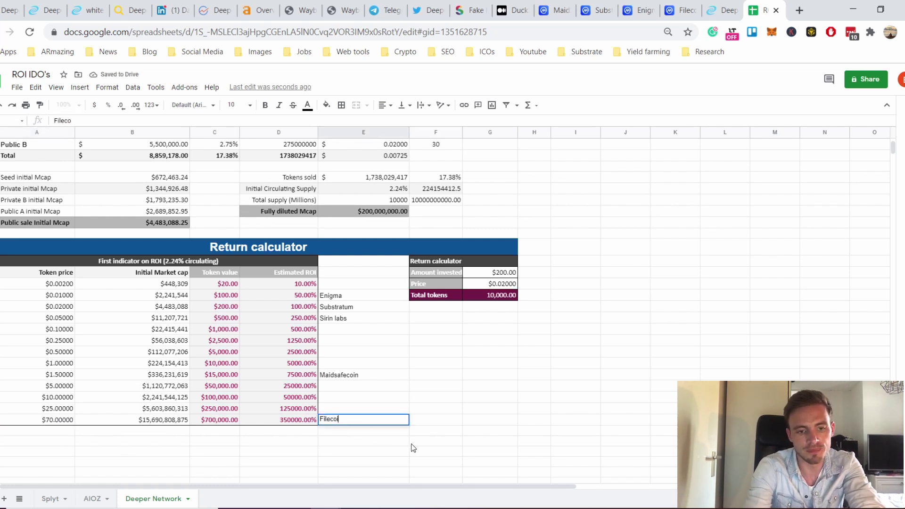
key("BackSpace")
key("BackSpace")
type("n")
key("Return")
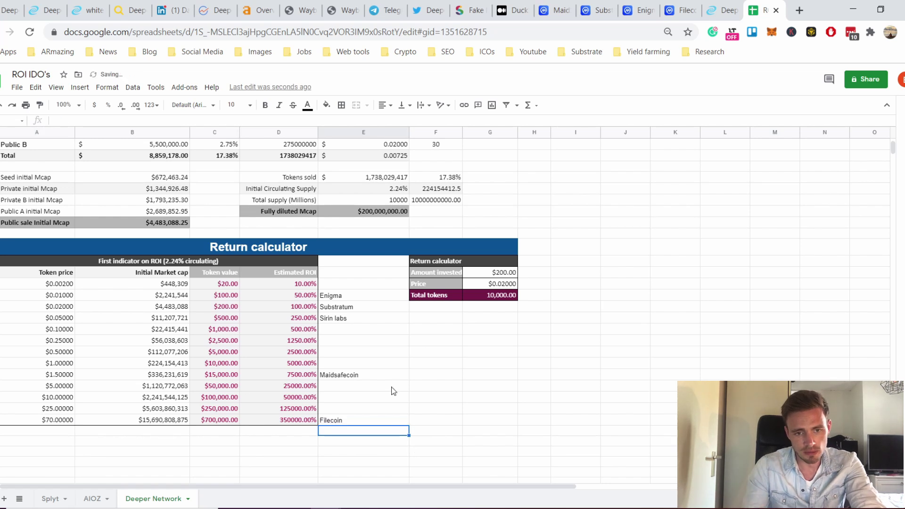
Check the $200 invested amount, the Filecoin market cap and the $700,000 token value formula
left_click(497, 274)
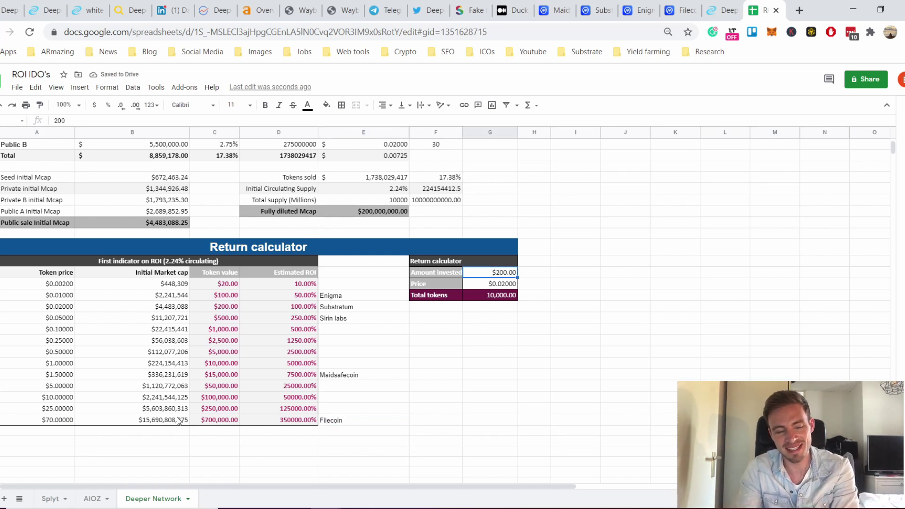
left_click(349, 423)
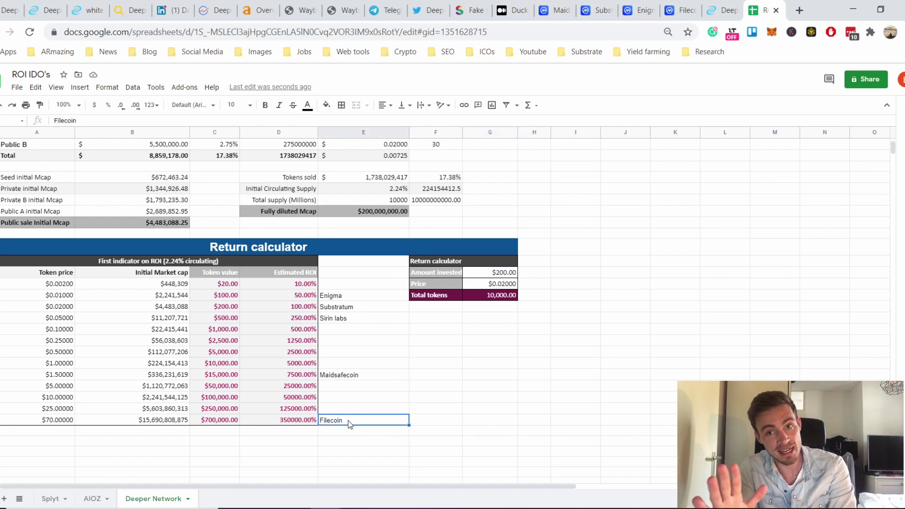
left_click(177, 425)
left_click(221, 423)
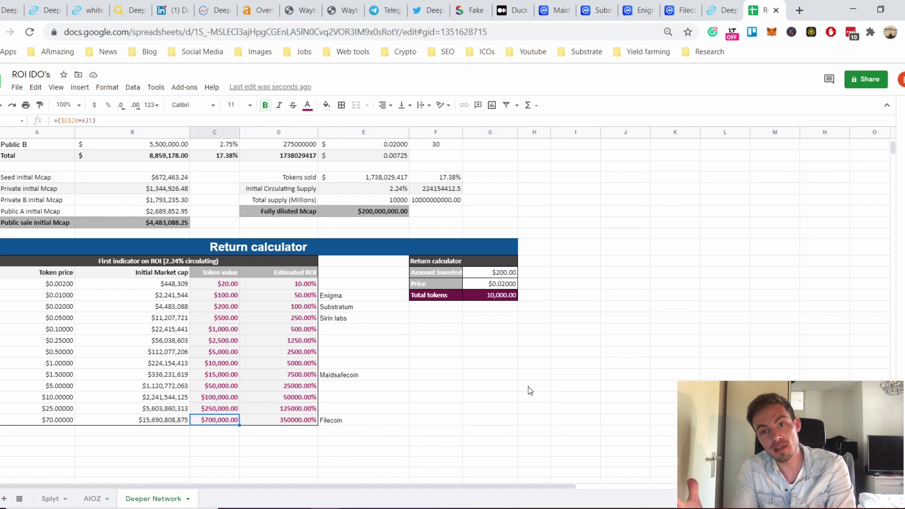